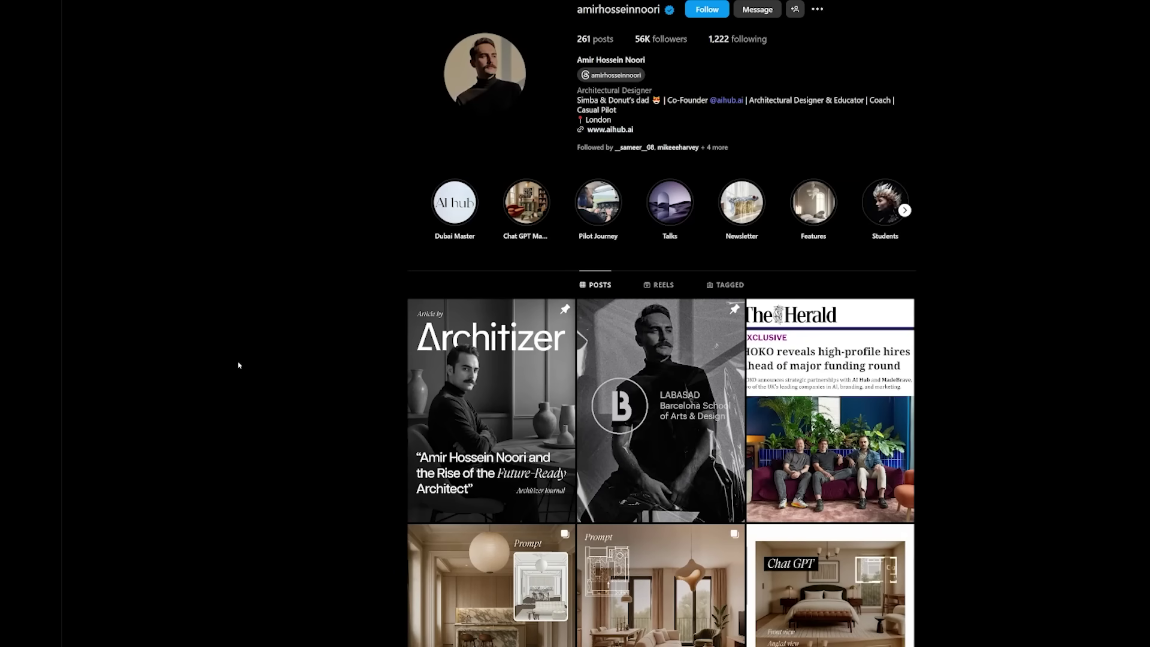
Scroll down the Instagram profile grid to the New Chat GPT tutorial posts.
{"action": "scroll", "coordinate": [239, 366], "scroll_direction": "down", "scroll_amount": 5}
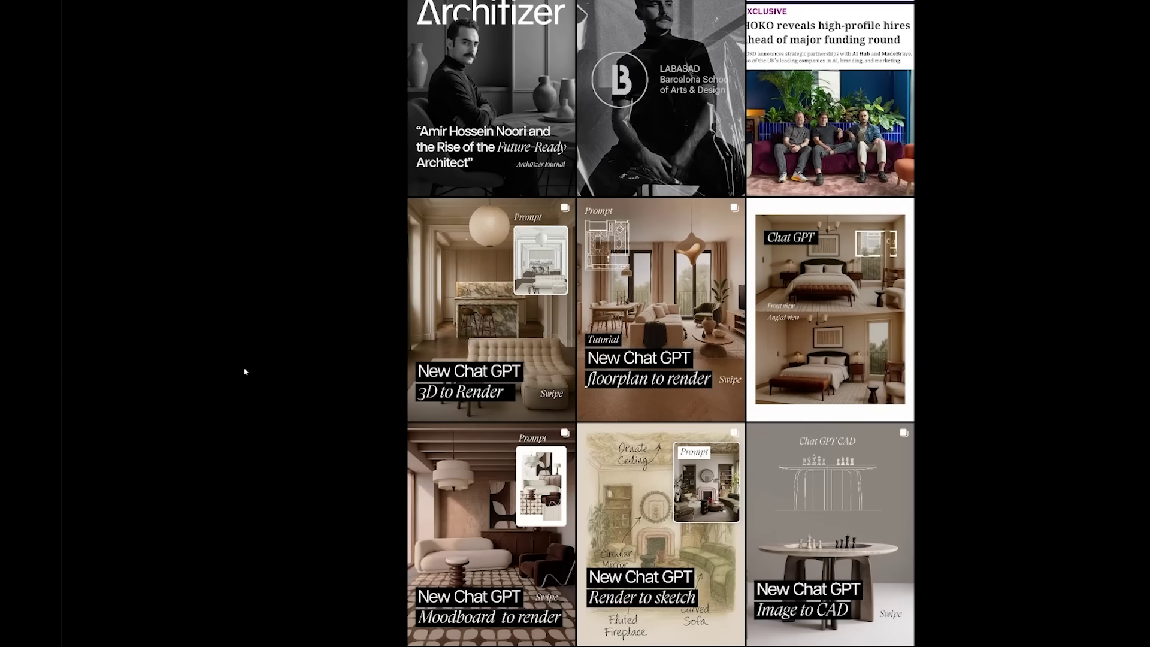
{"action": "scroll", "coordinate": [245, 377], "scroll_direction": "down", "scroll_amount": 2}
{"action": "scroll", "coordinate": [247, 382], "scroll_direction": "down", "scroll_amount": 2}
Open the '3D to Render' tutorial post and advance to its next slide.
{"action": "left_click", "coordinate": [526, 366]}
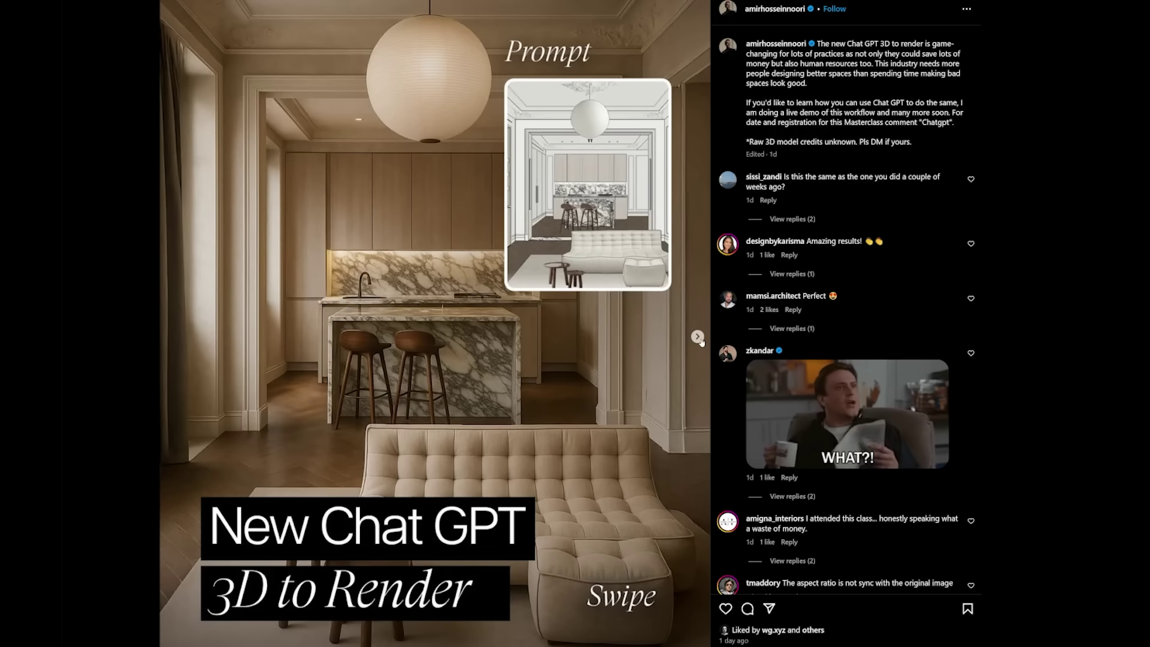
{"action": "left_click", "coordinate": [698, 337]}
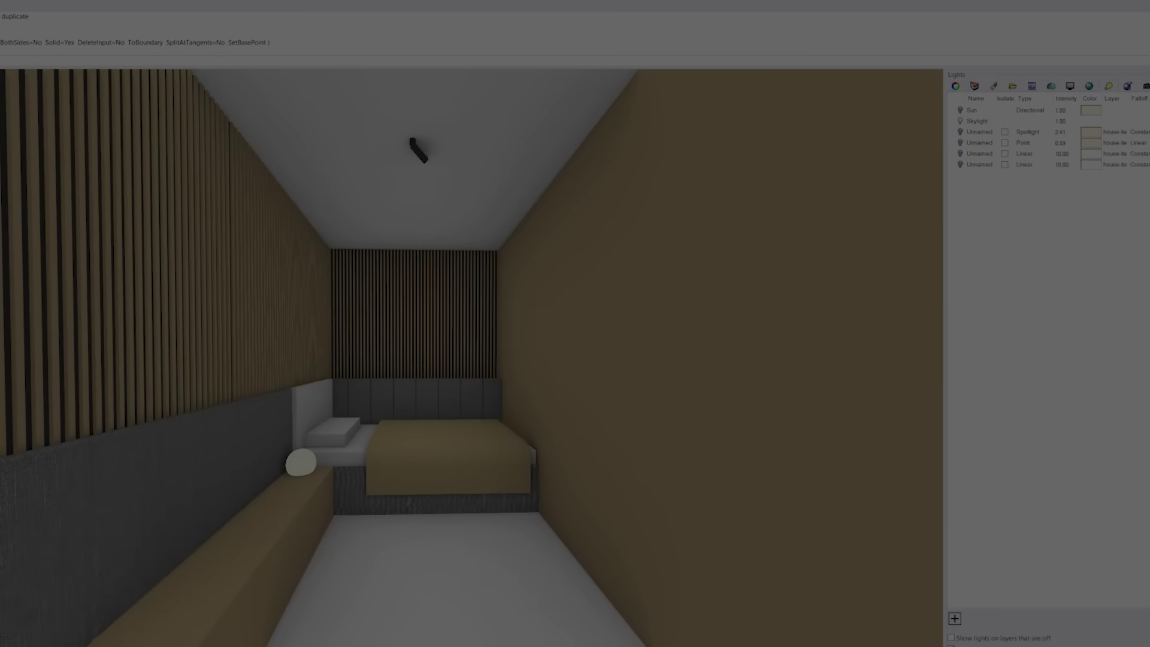
Attach a screenshot of the bedroom model and paste the ultra-realistic render prompt in ChatGPT.
{"action": "left_click_drag", "start_coordinate": [1, 84], "coordinate": [940, 644]}
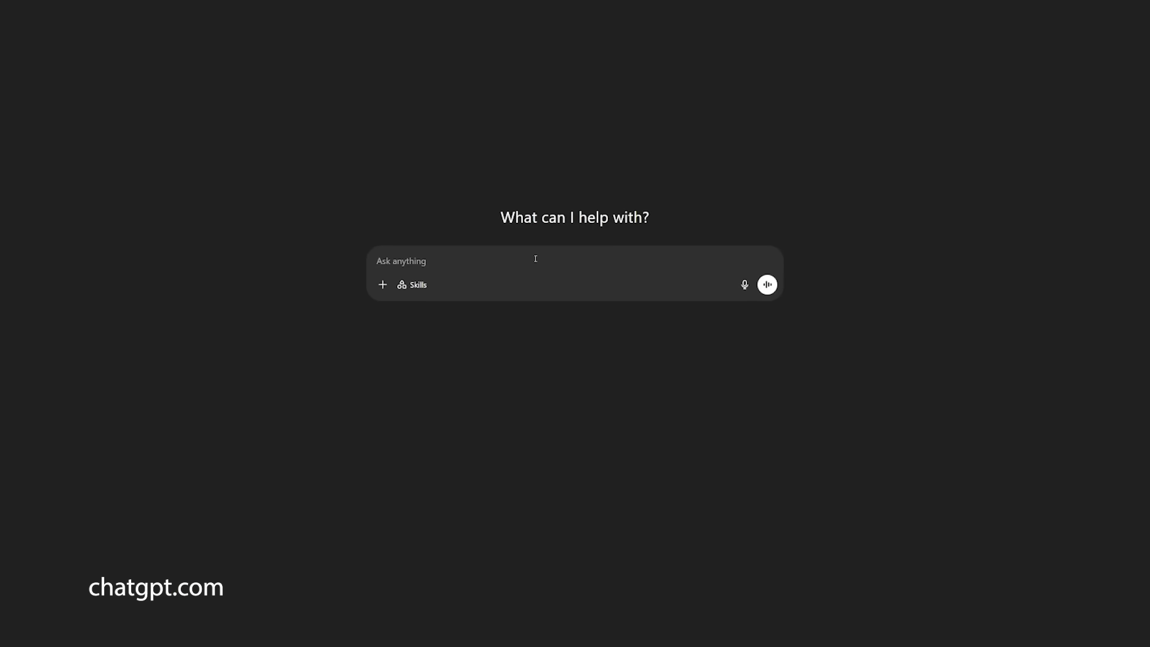
{"action": "key", "text": "ctrl+v"}
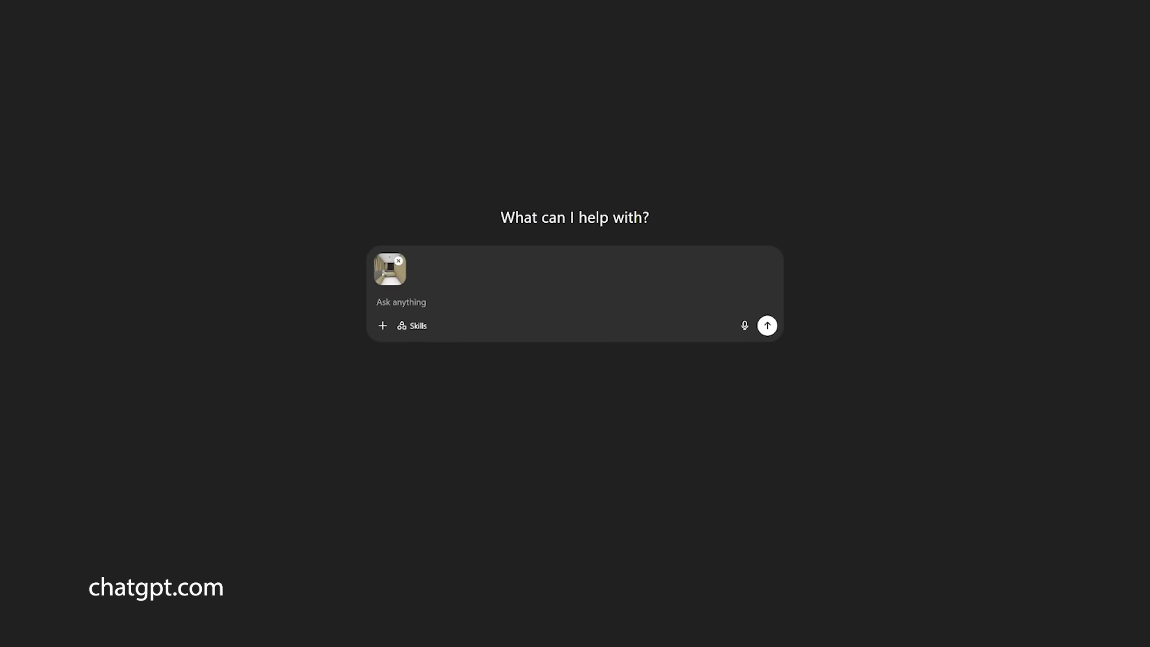
{"action": "type", "text": "Render this base image without changing any detail or moving any features etc. Ultra realistic with atmospheric effects."}
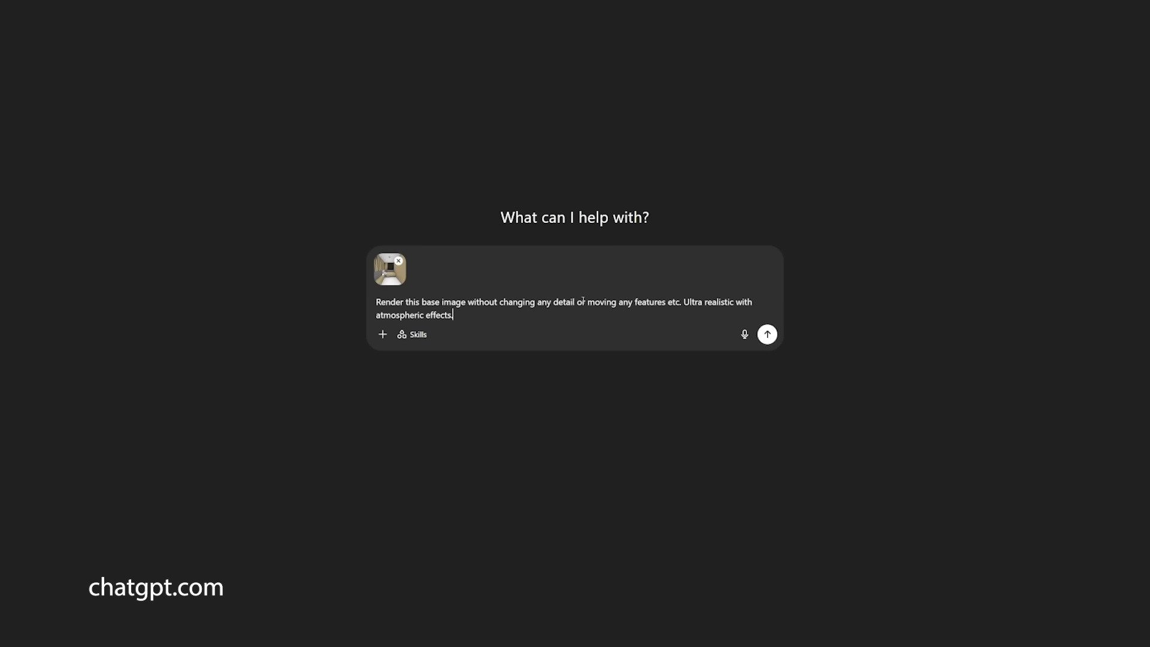
Send the screenshot and prompt, then view the generated warm-toned bedroom render full-size.
{"action": "left_click", "coordinate": [767, 334]}
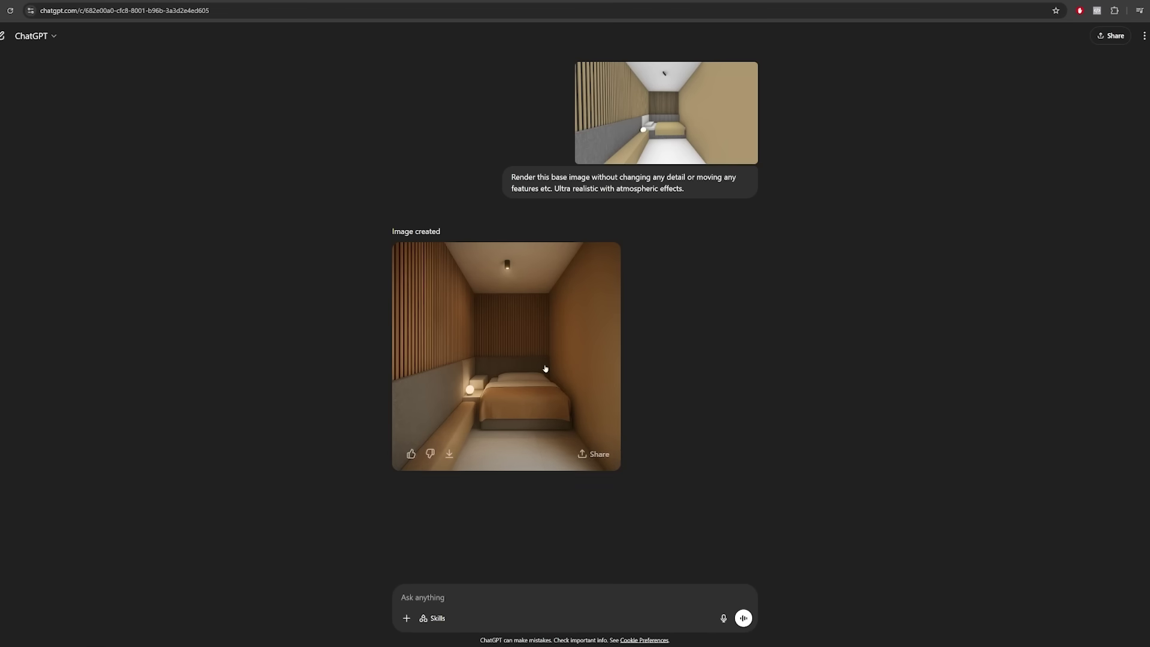
{"action": "left_click", "coordinate": [544, 367]}
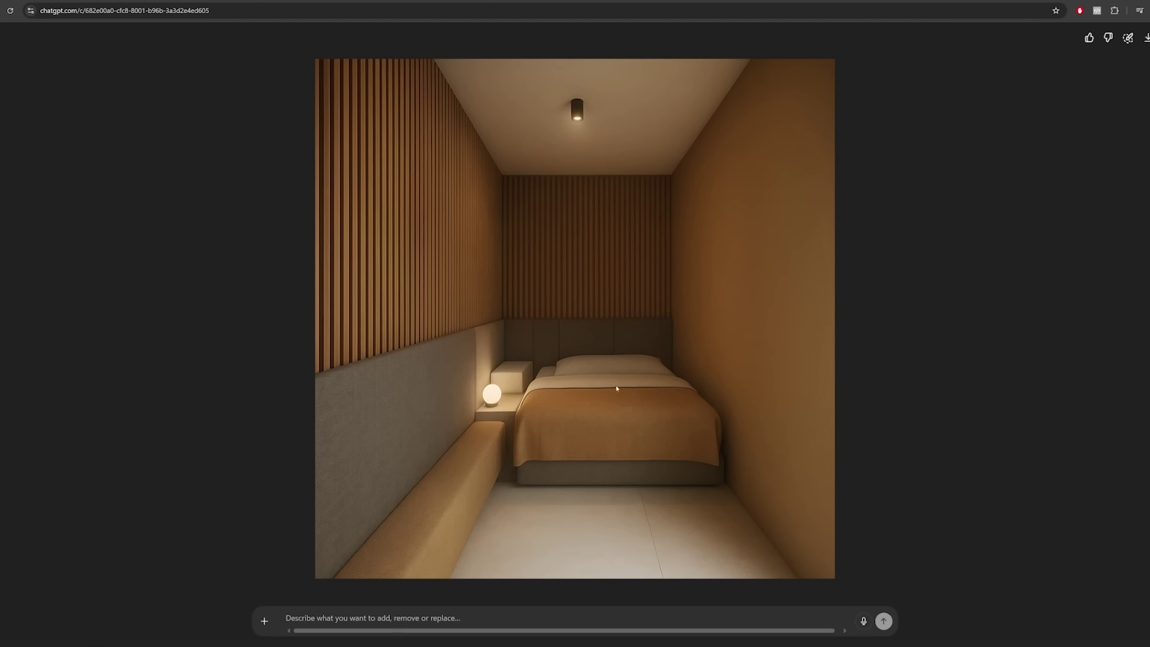
Compare the original bedroom screenshot with the generated render full-size, then close the viewer.
{"action": "key", "text": "Escape"}
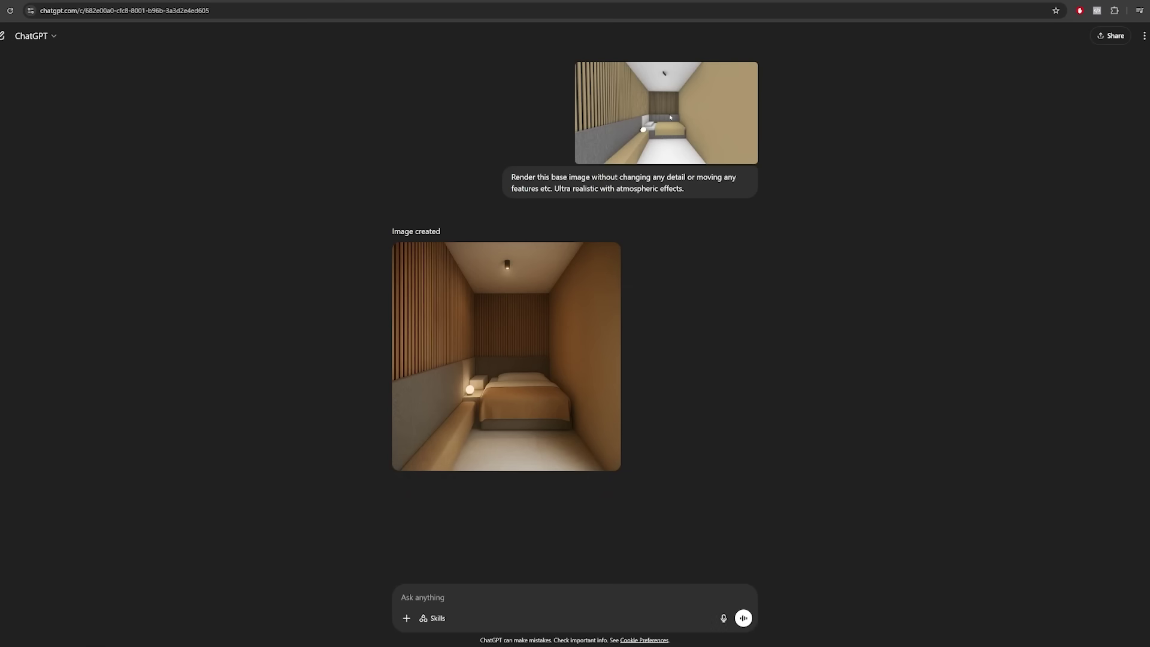
{"action": "left_click", "coordinate": [666, 150]}
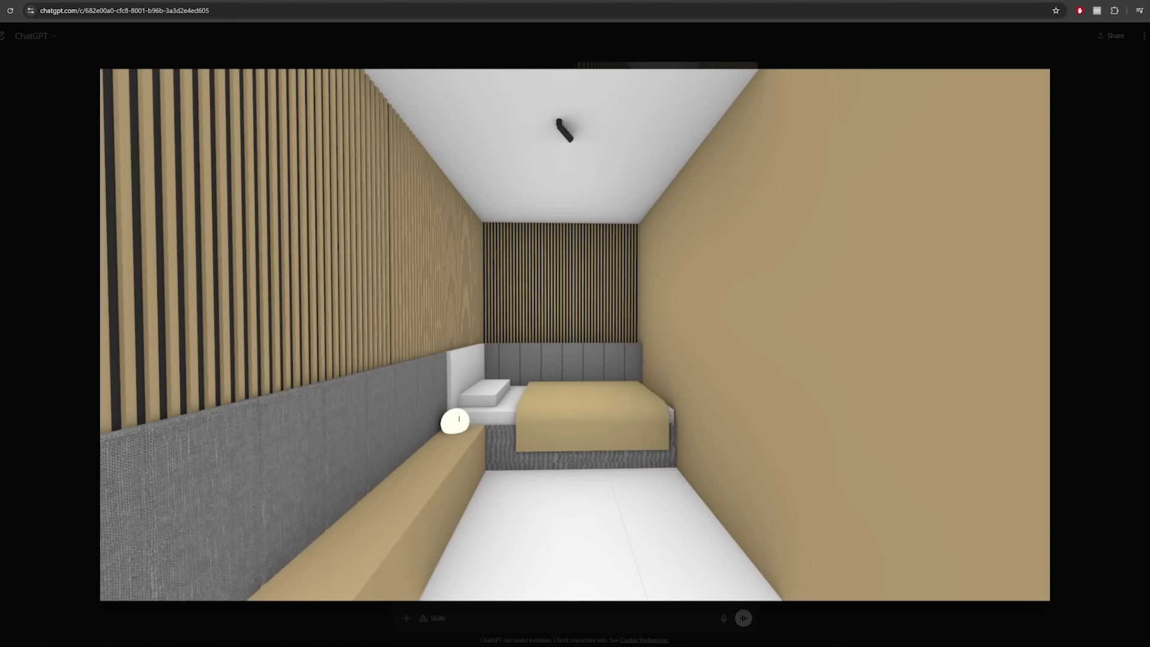
{"action": "key", "text": "Escape"}
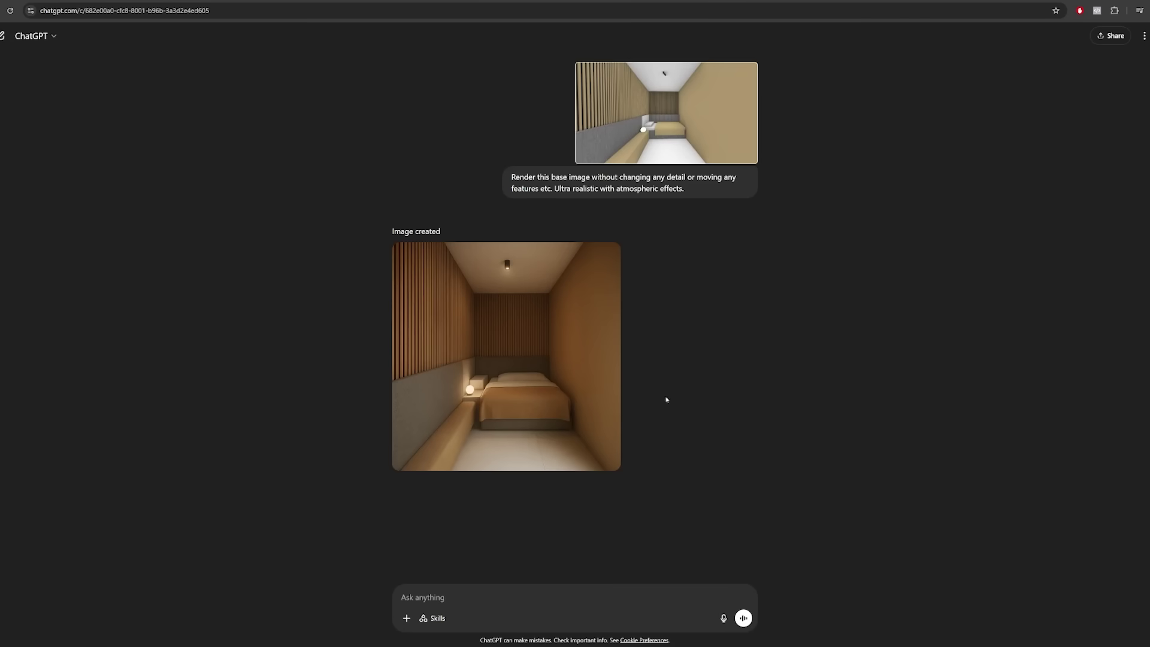
{"action": "left_click", "coordinate": [532, 374]}
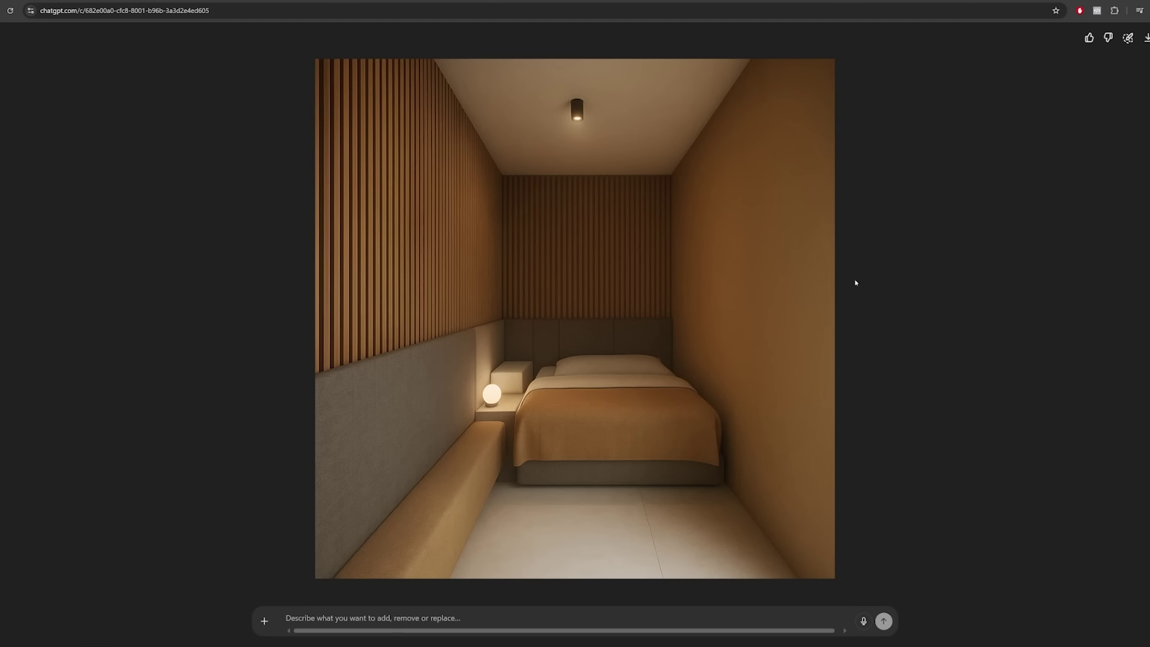
{"action": "key", "text": "Escape"}
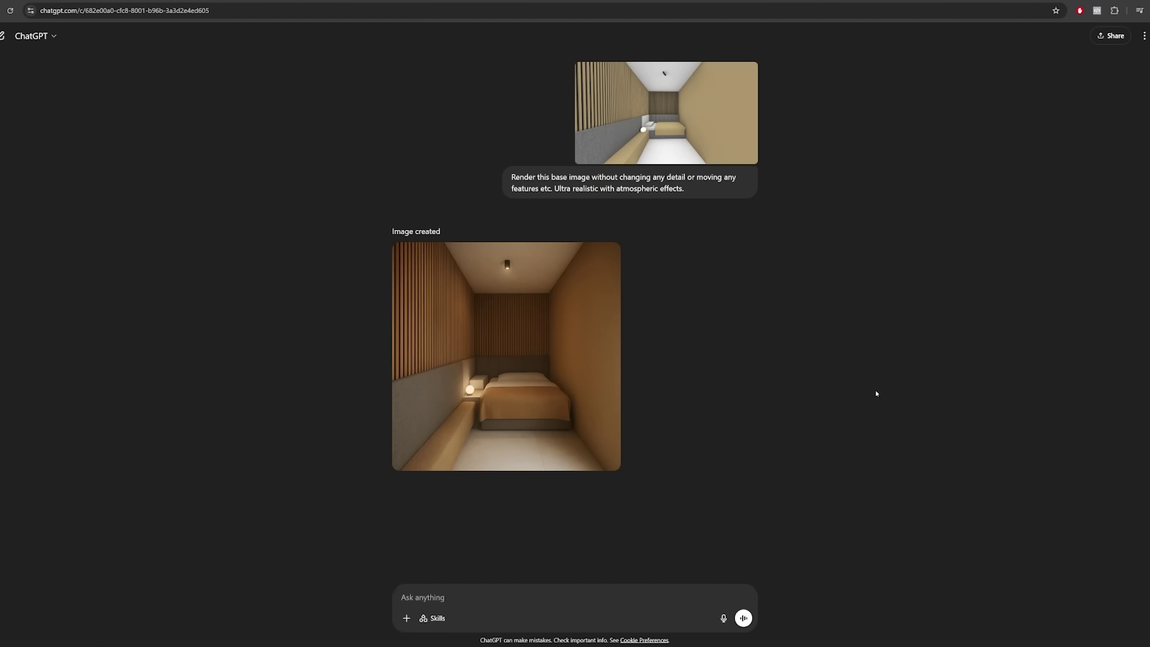
Ask ChatGPT for a prompt giving a different room view that preserves architectural details.
{"action": "type", "text": "Help me write a prompt that would provide different view of the given room. Provide details ab"}
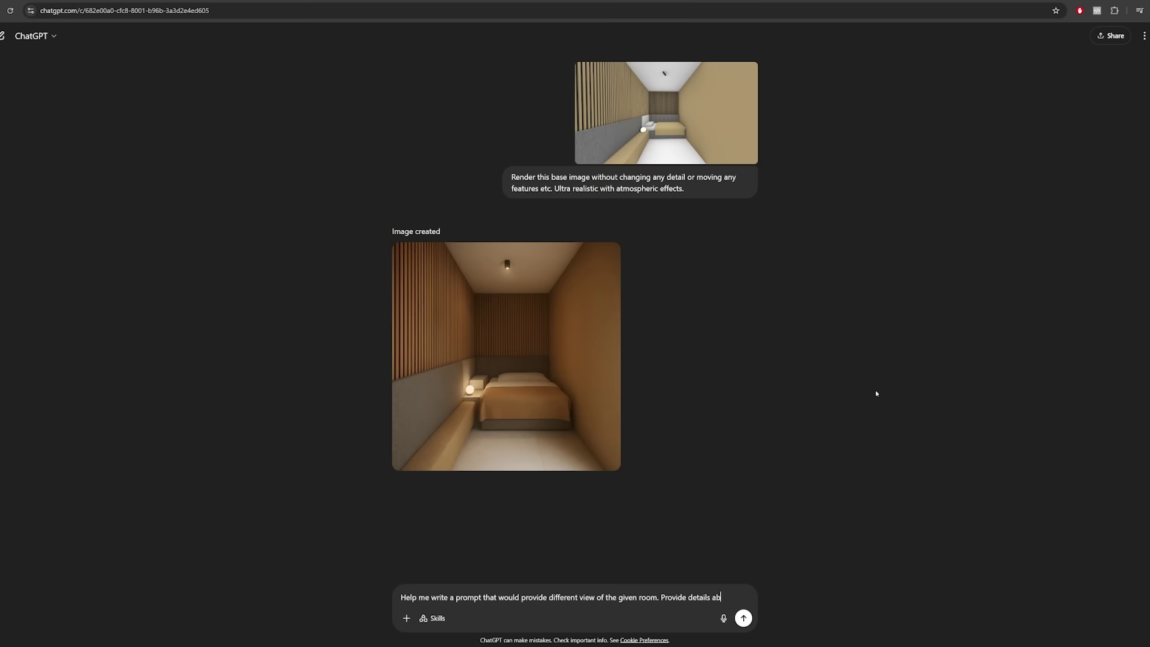
{"action": "type", "text": "ut"}
{"action": "key", "text": "BackSpace"}
{"action": "key", "text": "BackSpace"}
{"action": "key", "text": "BackSpace"}
{"action": "key", "text": "BackSpace"}
{"action": "key", "text": "BackSpace"}
{"action": "type", "text": "within the prompt so that"}
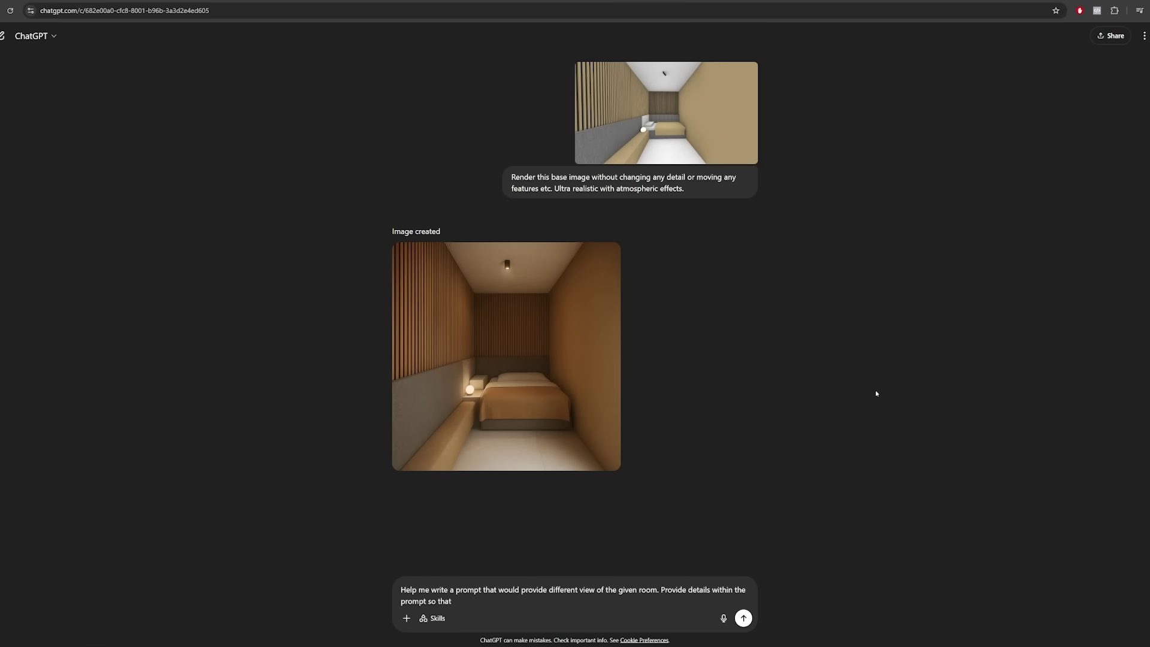
{"action": "type", "text": " architectural details are preserved "}
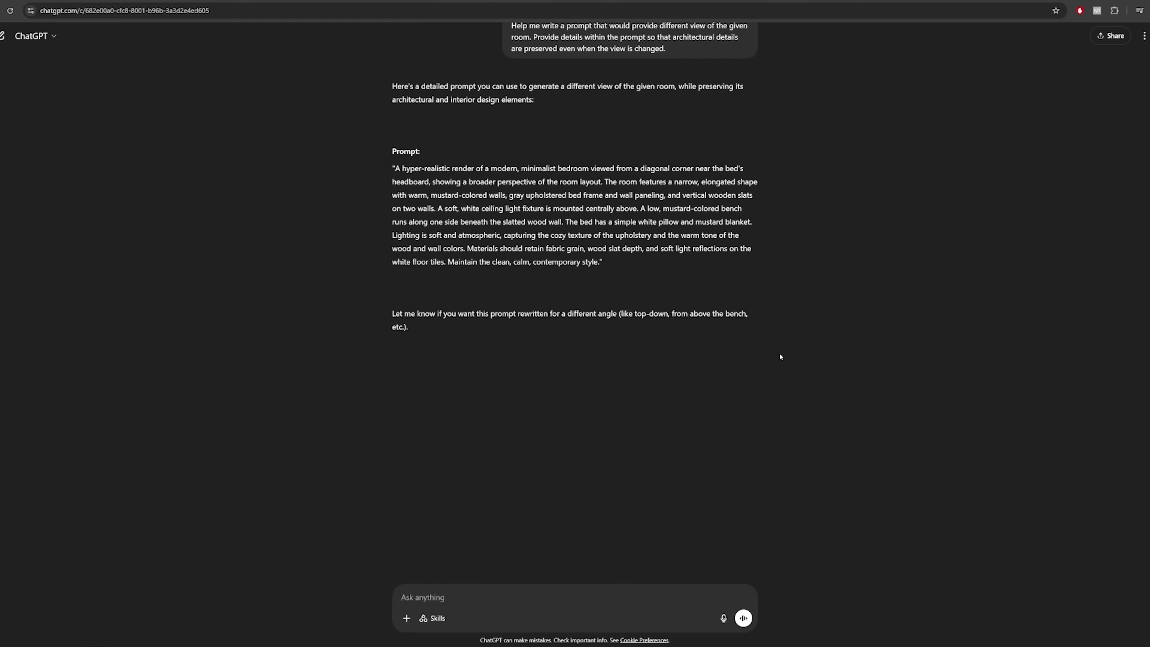
Copy ChatGPT's suggested prompt for the different room view.
{"action": "scroll", "coordinate": [779, 352], "scroll_direction": "up", "scroll_amount": 2}
{"action": "left_click_drag", "start_coordinate": [393, 311], "coordinate": [604, 406]}
{"action": "key", "text": "ctrl+c"}
{"action": "left_click", "coordinate": [717, 307]}
{"action": "scroll", "coordinate": [717, 307], "scroll_direction": "up", "scroll_amount": 2}
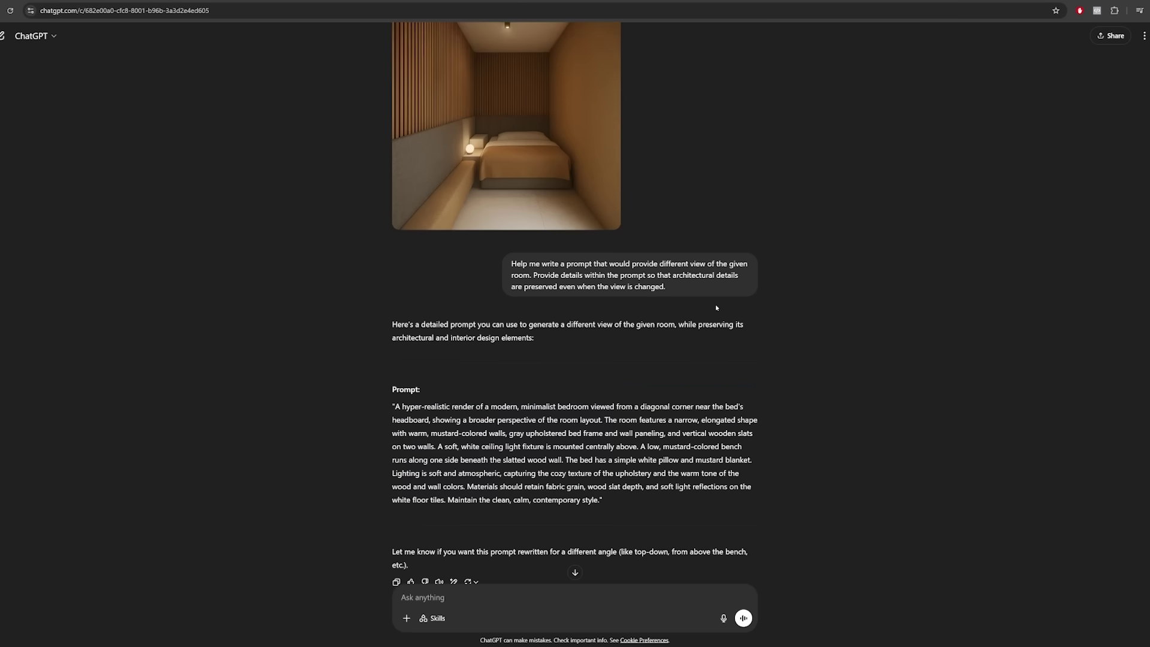
Replace the earlier question with the copied prompt, prefixed 'Given the above image, generate', and resend.
{"action": "left_click", "coordinate": [749, 306]}
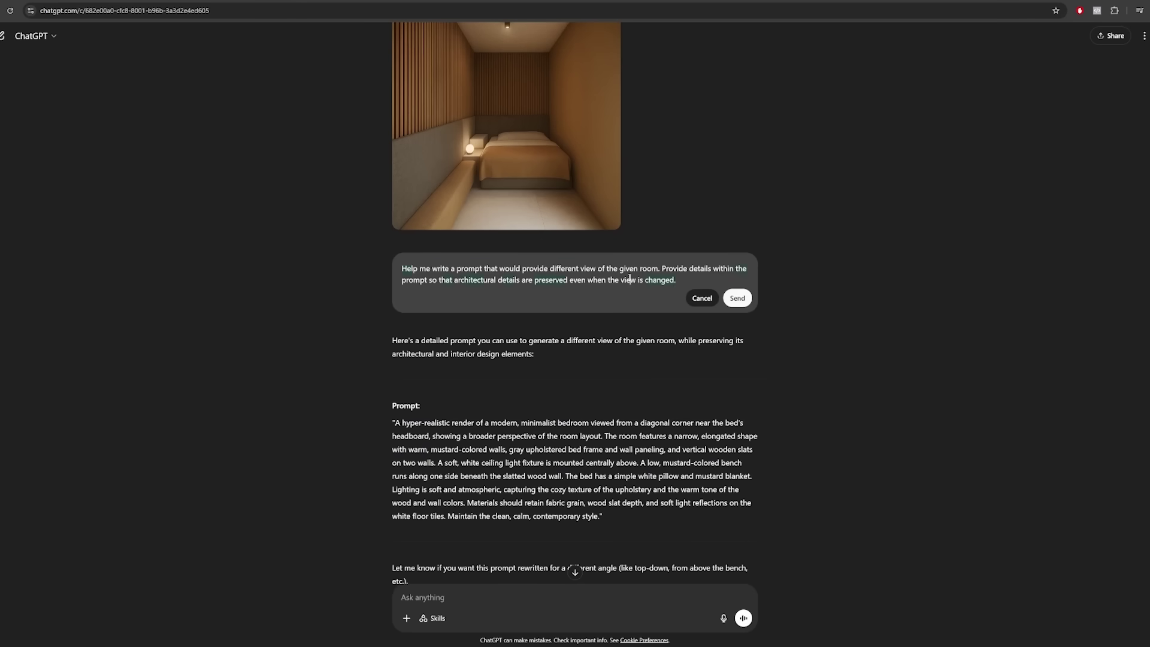
{"action": "key", "text": "ctrl+a"}
{"action": "key", "text": "ctrl+v"}
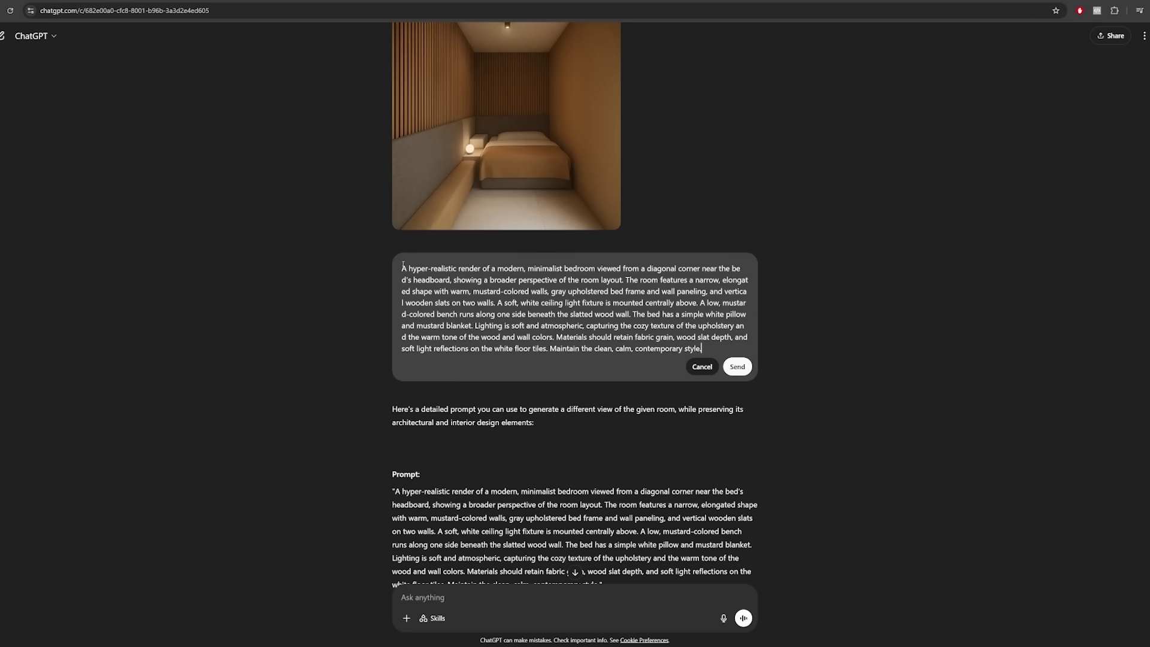
{"action": "left_click", "coordinate": [403, 267]}
{"action": "scroll", "coordinate": [778, 338], "scroll_direction": "up", "scroll_amount": 1}
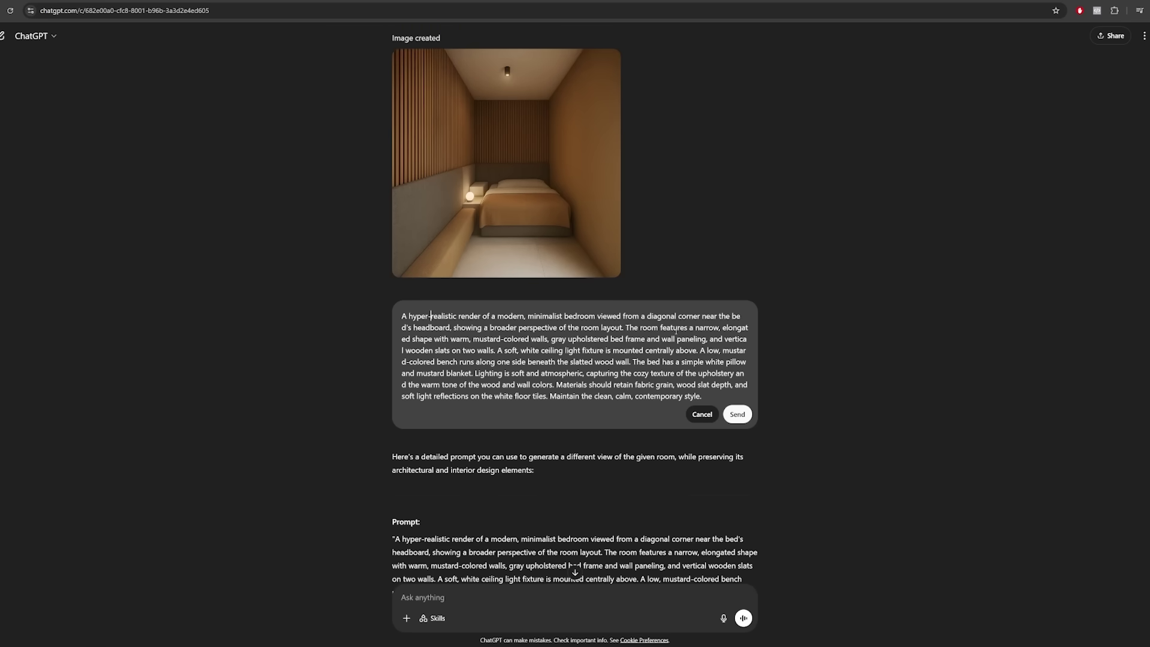
{"action": "type", "text": "Given the above image, generate"}
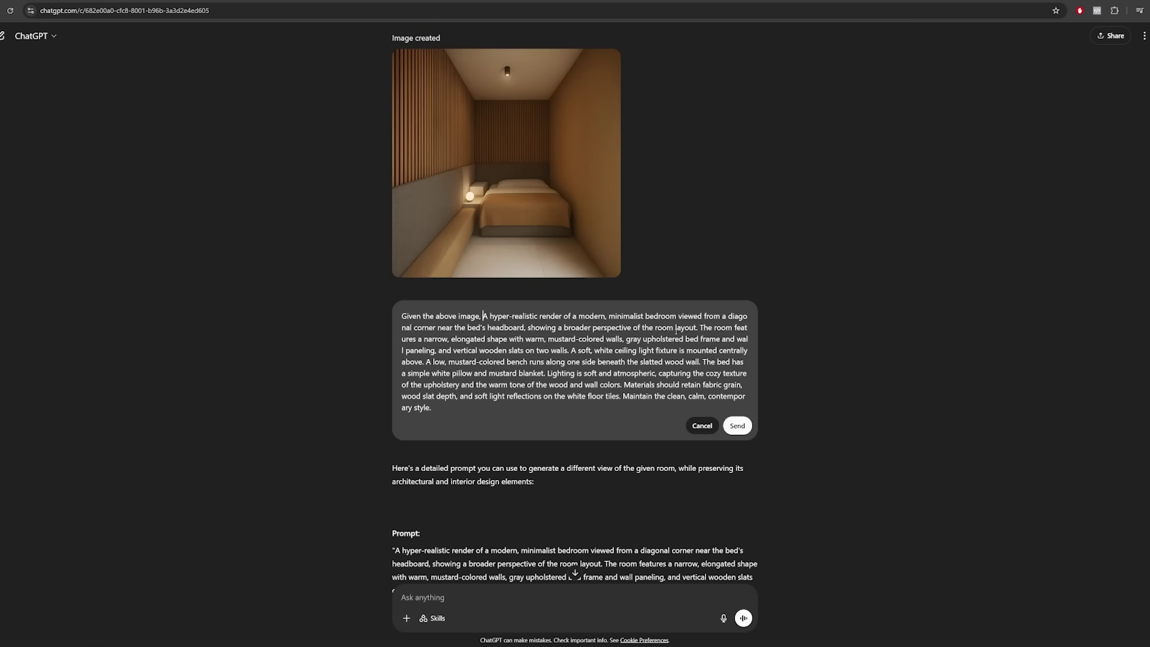
{"action": "key", "text": "Delete"}
{"action": "type", "text": "ate a"}
{"action": "left_click", "coordinate": [740, 427]}
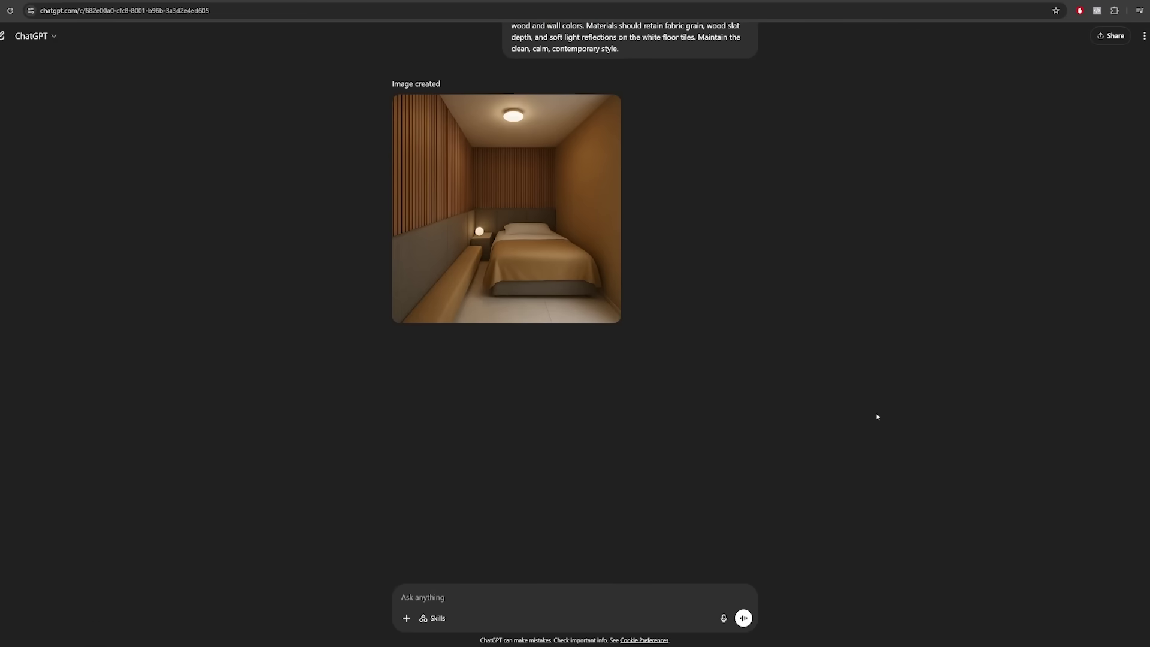
Scroll the chat to compare the new round-ceiling-light render with the previous render.
{"action": "scroll", "coordinate": [877, 416], "scroll_direction": "up", "scroll_amount": 7}
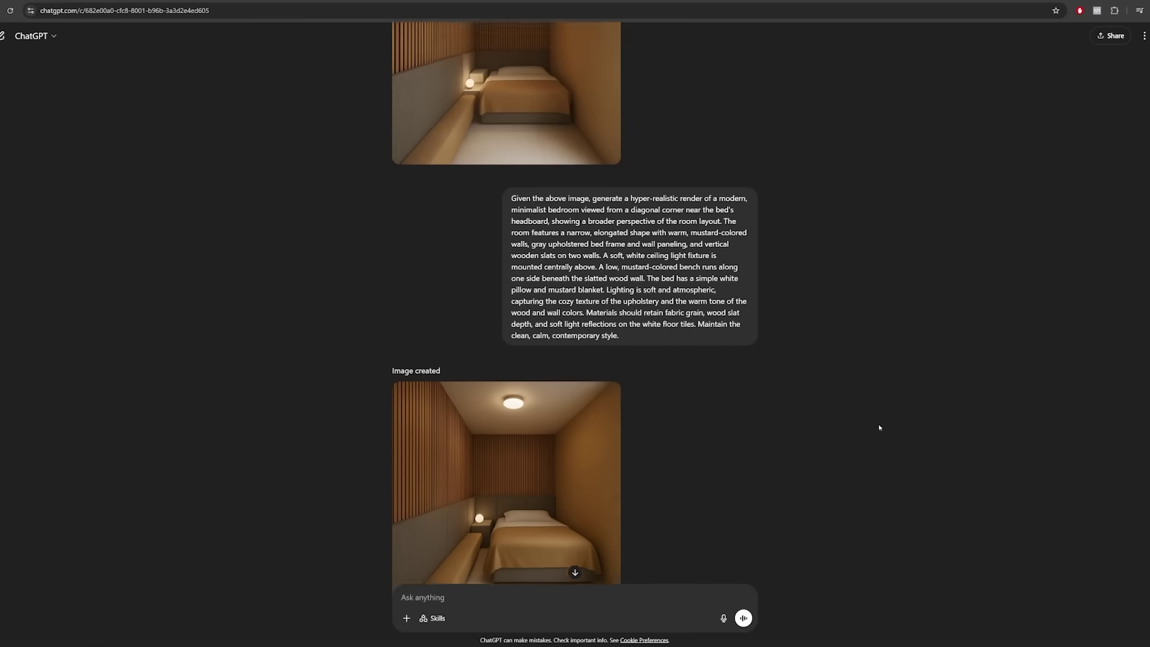
{"action": "scroll", "coordinate": [880, 426], "scroll_direction": "down", "scroll_amount": 4}
{"action": "scroll", "coordinate": [880, 427], "scroll_direction": "up", "scroll_amount": 5}
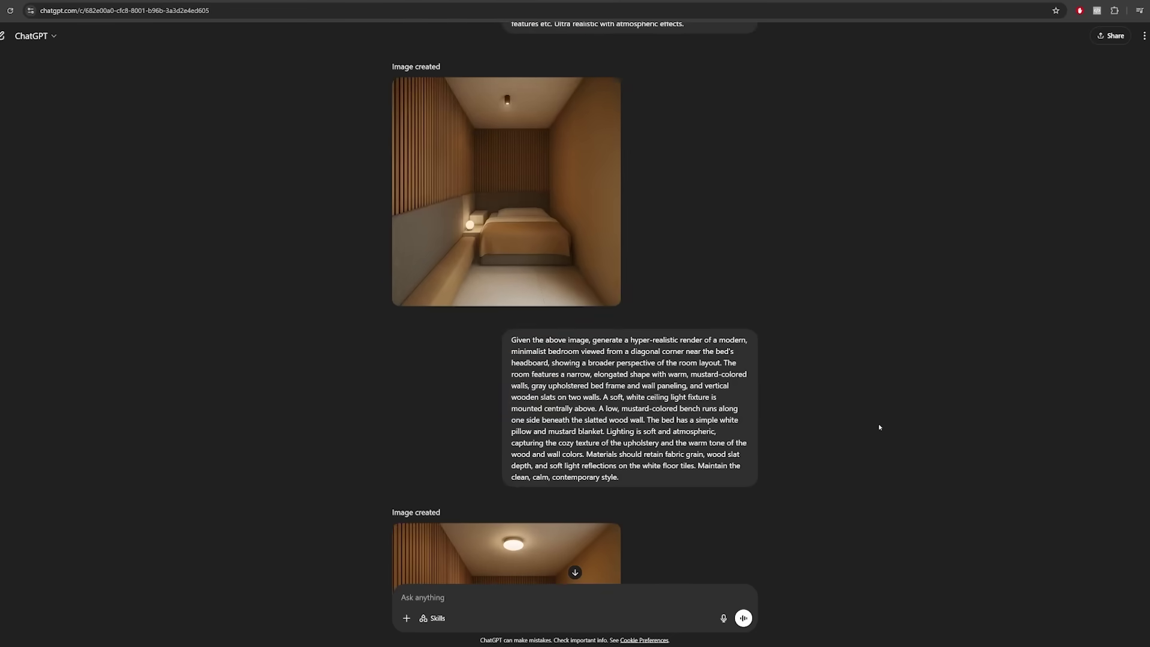
{"action": "scroll", "coordinate": [879, 427], "scroll_direction": "down", "scroll_amount": 4}
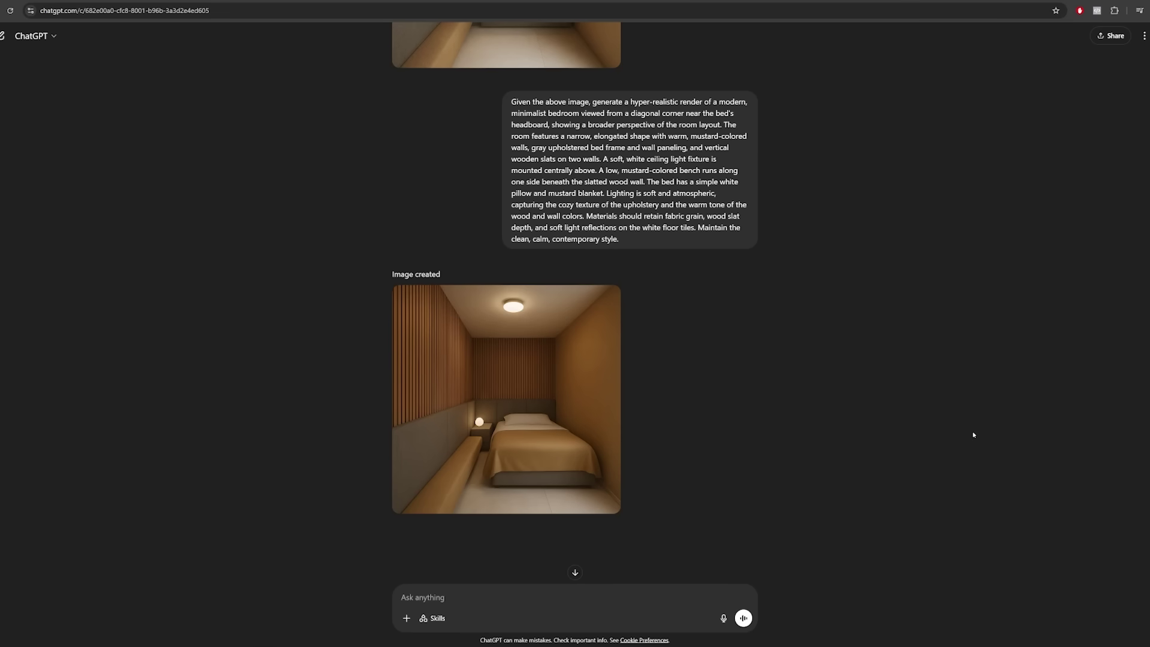
{"action": "scroll", "coordinate": [664, 430], "scroll_direction": "down", "scroll_amount": 2}
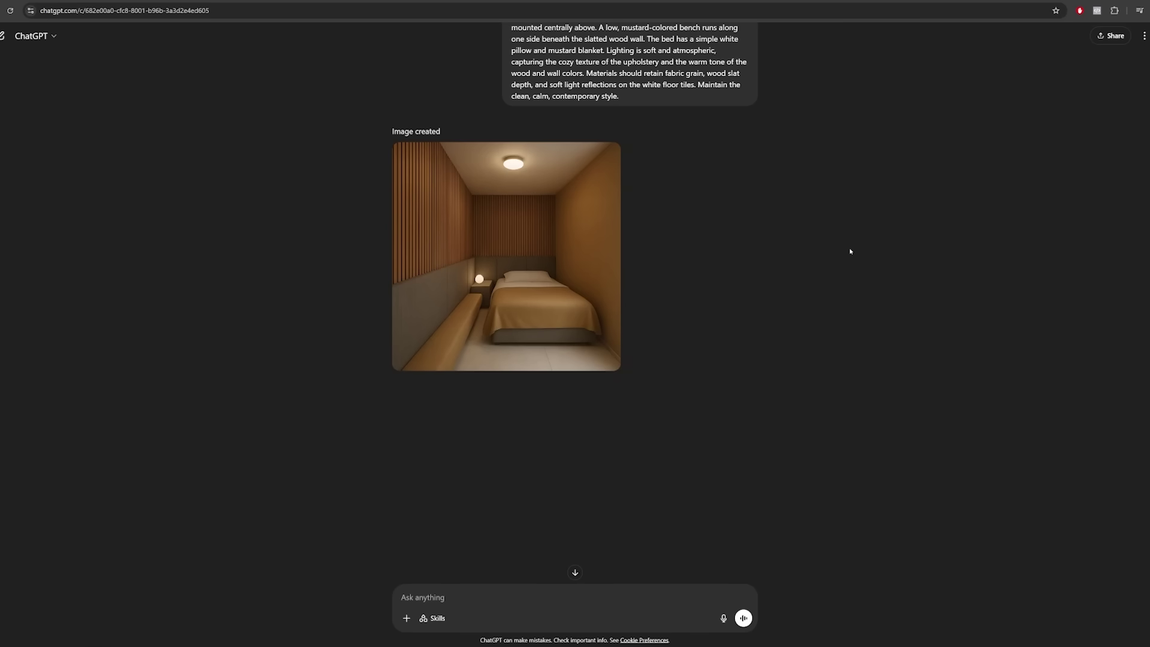
{"action": "scroll", "coordinate": [862, 294], "scroll_direction": "up", "scroll_amount": 2}
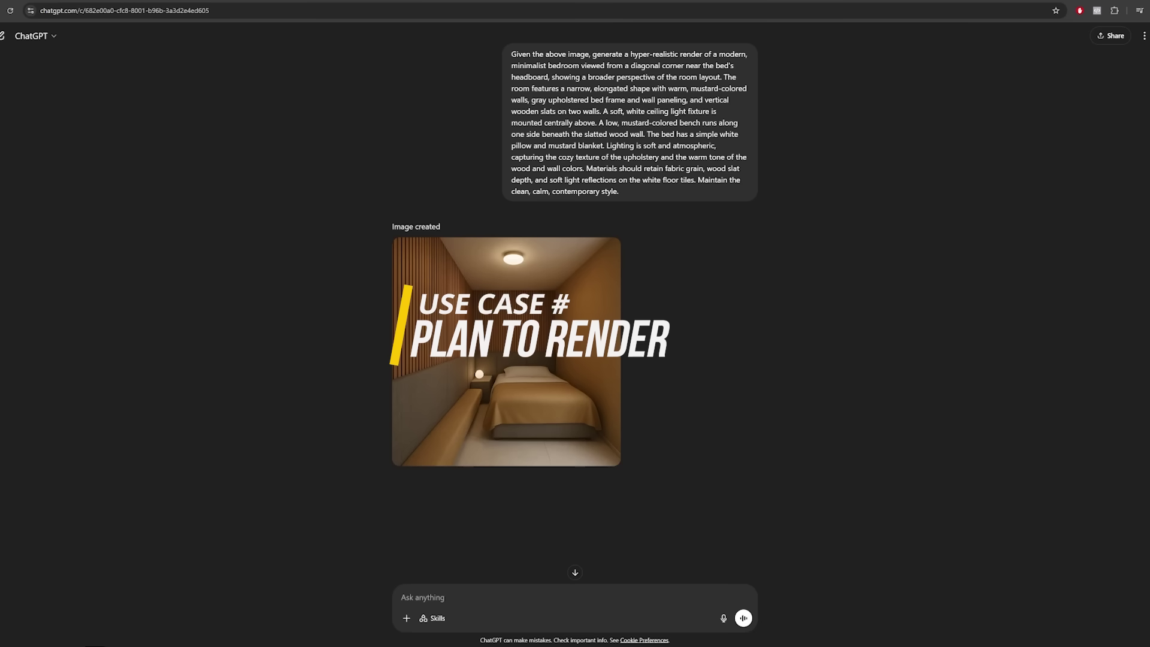
Add the floor-plan image to a new ChatGPT message below the mustard bedroom render.
{"action": "left_click_drag", "start_coordinate": [1149, 479], "coordinate": [677, 579]}
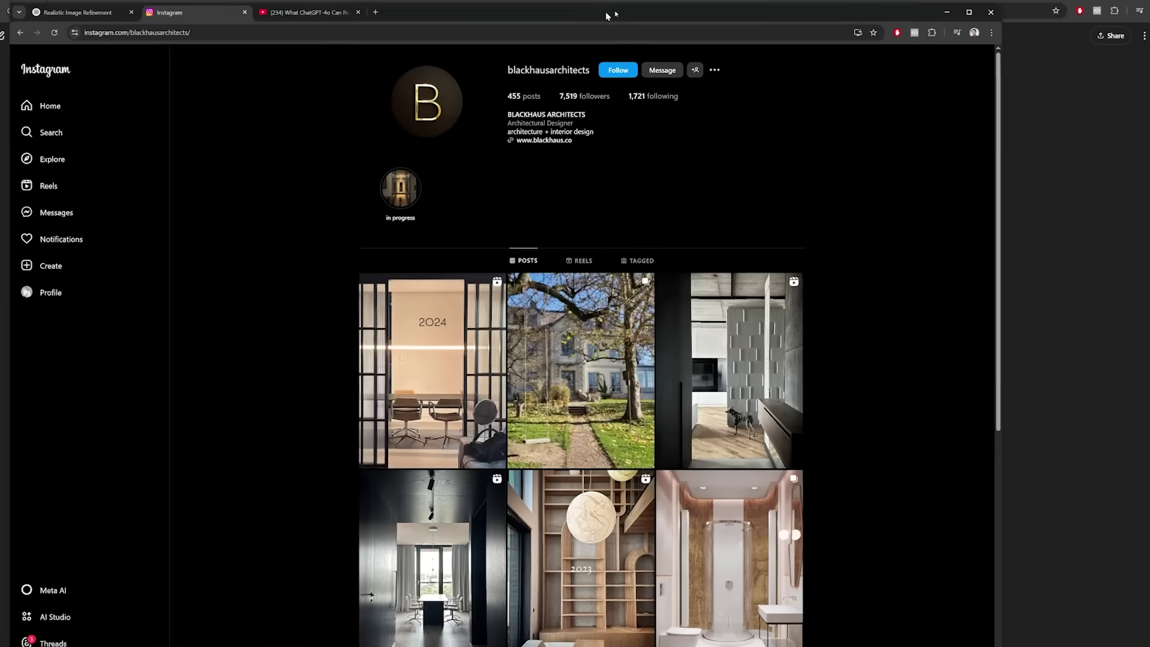
{"action": "scroll", "coordinate": [973, 332], "scroll_direction": "down", "scroll_amount": 8}
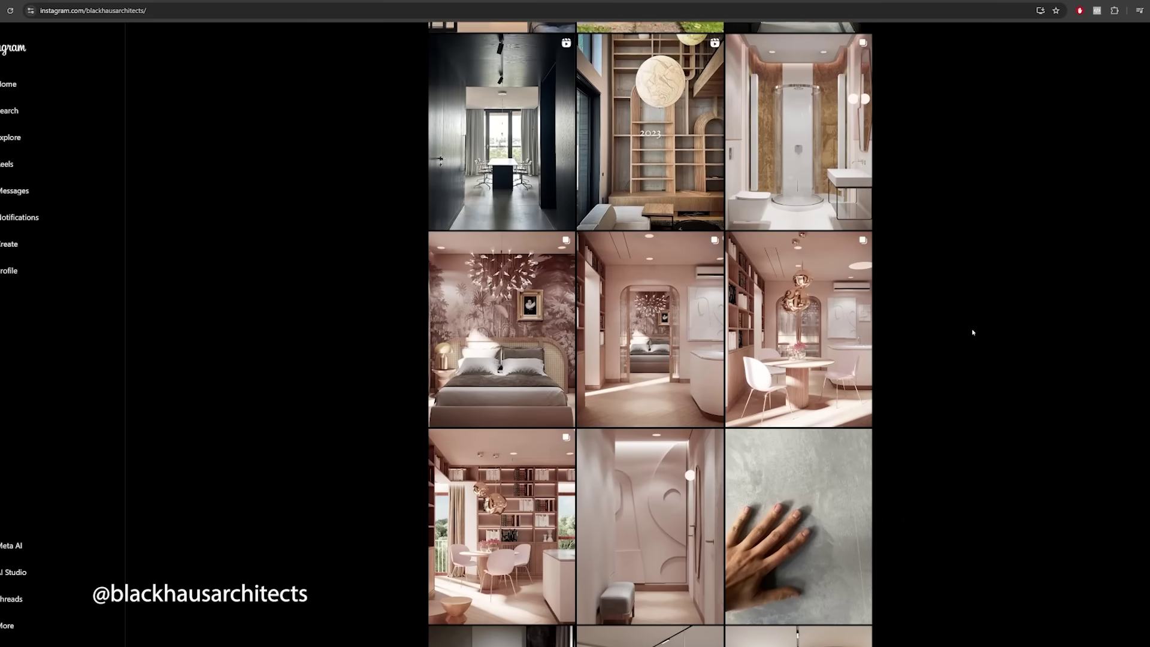
{"action": "scroll", "coordinate": [973, 339], "scroll_direction": "down", "scroll_amount": 5}
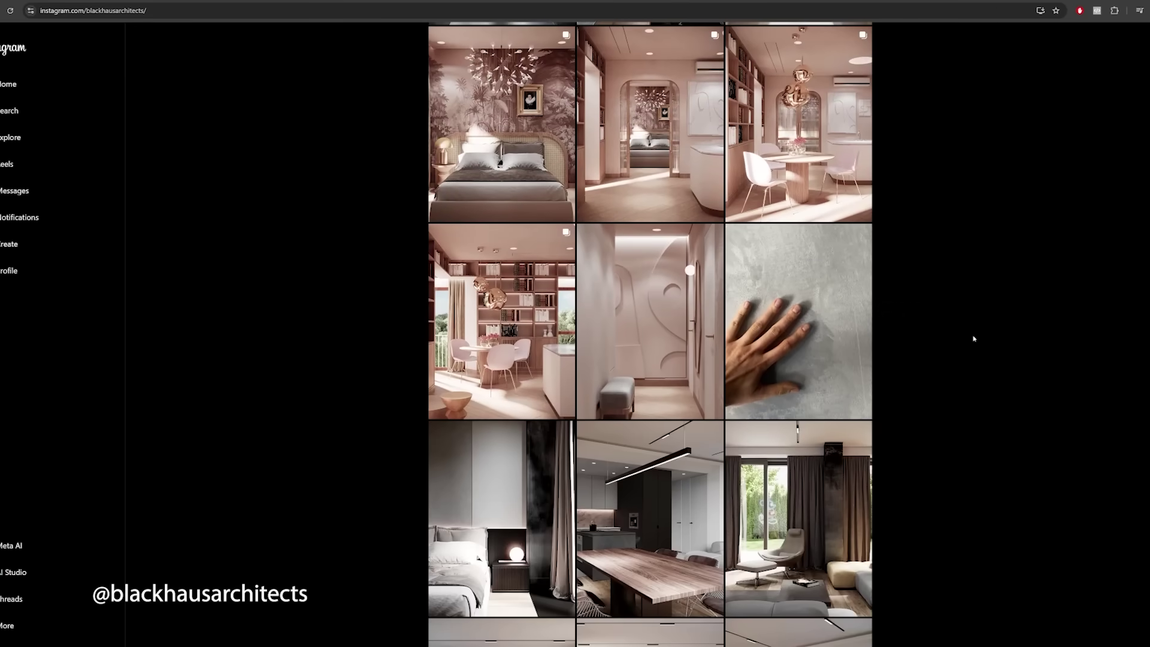
{"action": "scroll", "coordinate": [973, 339], "scroll_direction": "down", "scroll_amount": 5}
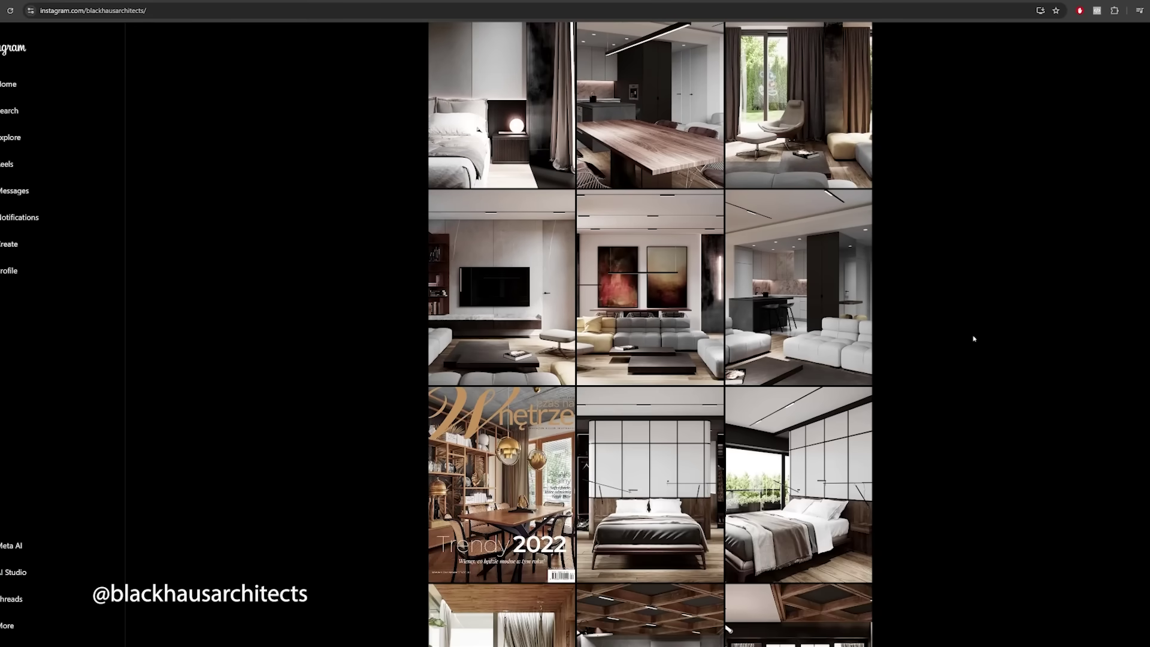
{"action": "scroll", "coordinate": [973, 339], "scroll_direction": "down", "scroll_amount": 5}
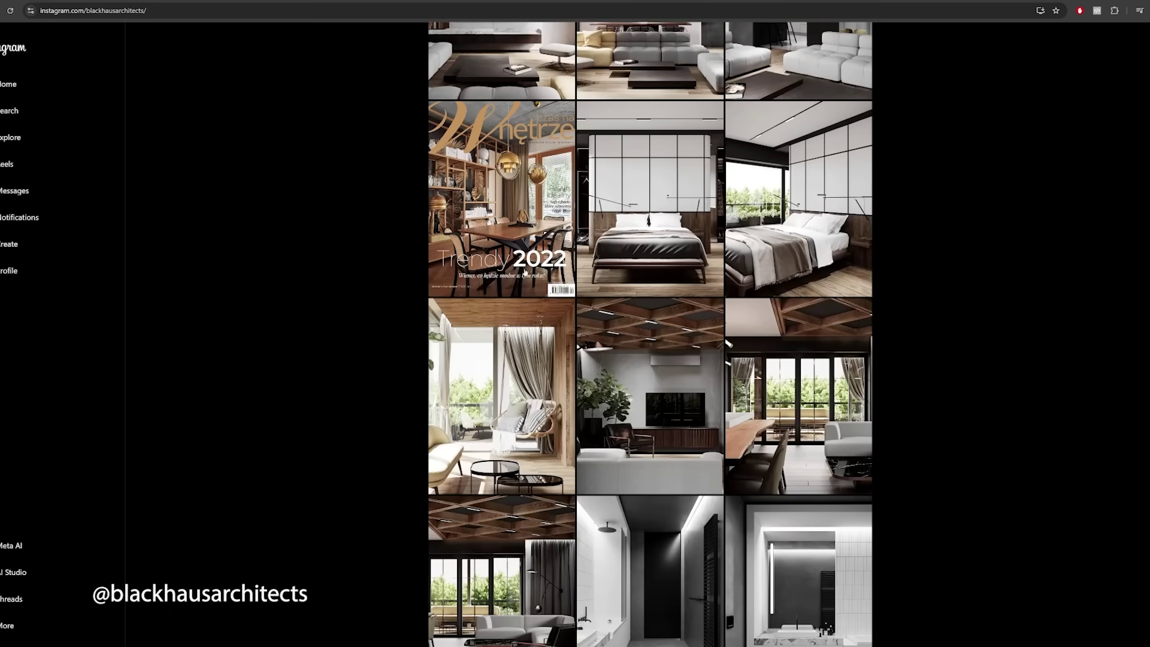
{"action": "scroll", "coordinate": [1008, 382], "scroll_direction": "down", "scroll_amount": 5}
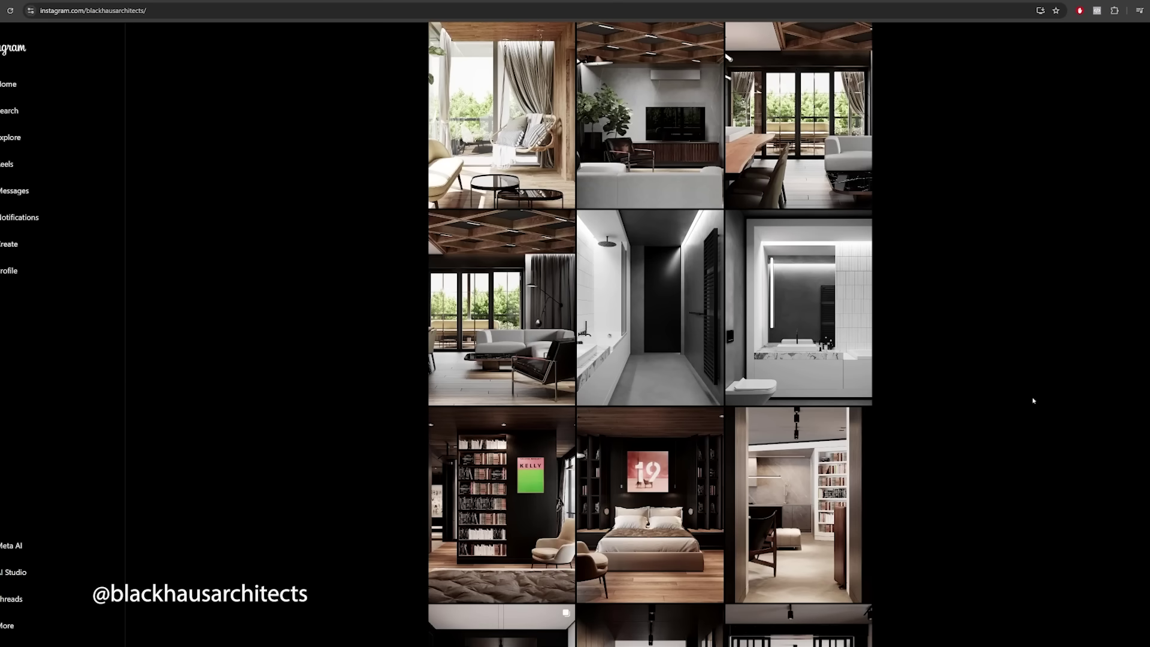
{"action": "scroll", "coordinate": [1033, 400], "scroll_direction": "up", "scroll_amount": 15}
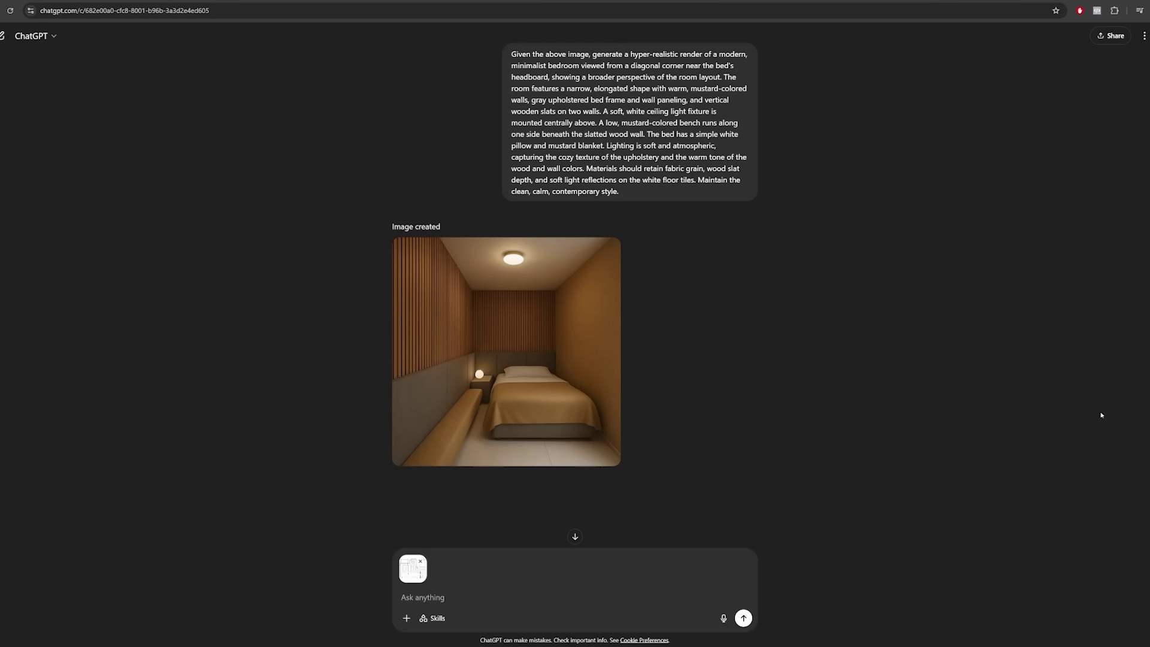
Preview the attached floor plan and paste the open-plan kitchen-dining-living 3D render prompt.
{"action": "left_click", "coordinate": [406, 579]}
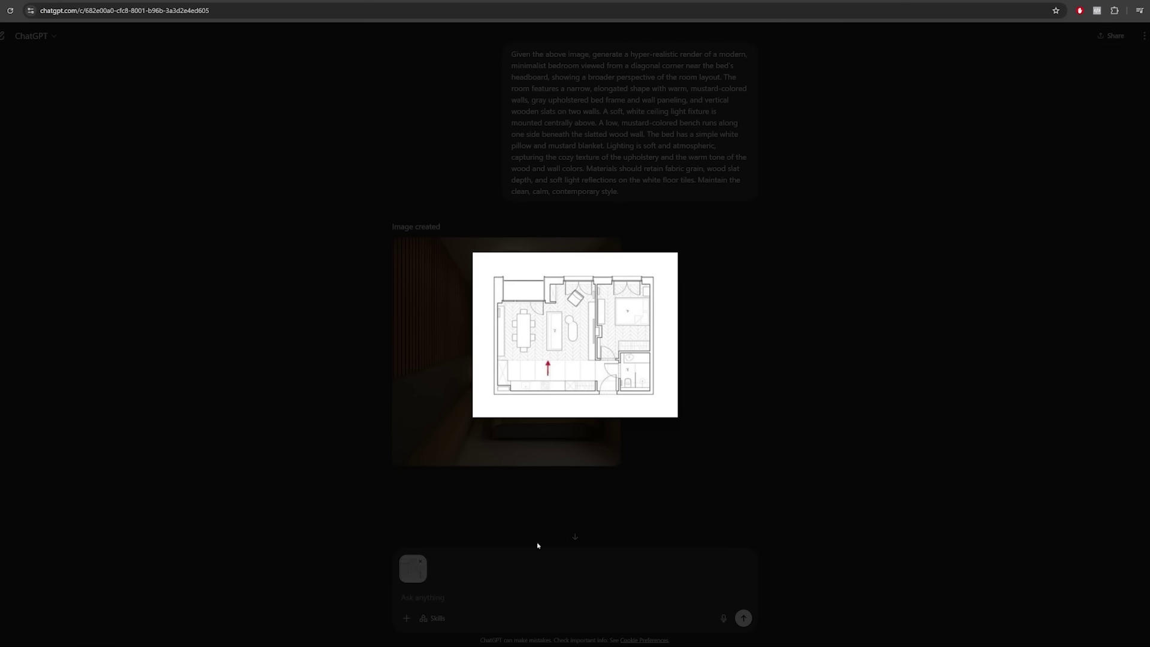
{"action": "left_click", "coordinate": [523, 567]}
{"action": "left_click", "coordinate": [491, 598]}
{"action": "type", "text": "From the viewpoint marked by the red arrow on the floor plan, create a horizontal 3D render of the open-plan kitchen-dining-living space: on the far left a short perpendicular wall with a kitchen shelf, next to a parallel wall featuring a three-panel balcony door; opposite that door, a rectangular dining table sits perpendicular to the camera, and to its right a sofa is centered in the room with a round coffee table just in front and to the right of it; against the right perpendicular wall is a console table with a wall-mounted TV; in the background on the right-on a parallel wall set slightly deeper than the left door-is a double-door balcony with an armchair in front, and the rear wall behind it is stepped so its left segment sits forward of the right."}
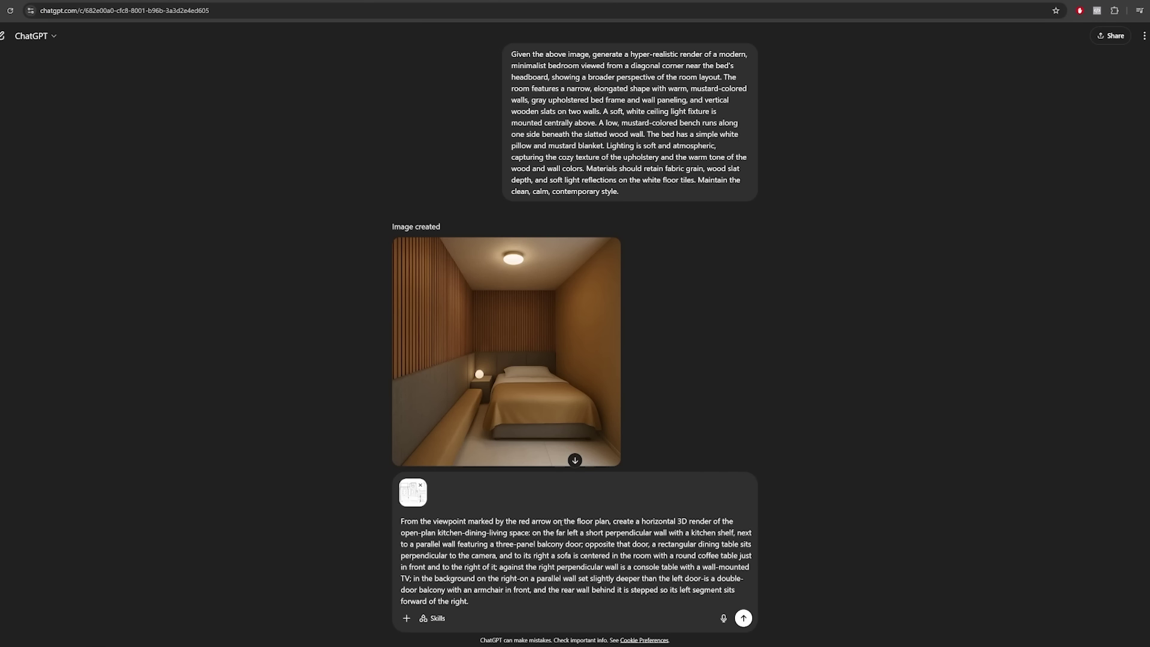
Review the red-arrow viewpoint wording in the prompt and send it with the floor plan.
{"action": "left_click_drag", "start_coordinate": [611, 521], "coordinate": [400, 521]}
{"action": "left_click", "coordinate": [612, 521]}
{"action": "left_click_drag", "start_coordinate": [642, 521], "coordinate": [584, 532]}
{"action": "scroll", "coordinate": [617, 530], "scroll_direction": "down", "scroll_amount": 2}
{"action": "left_click", "coordinate": [744, 618]}
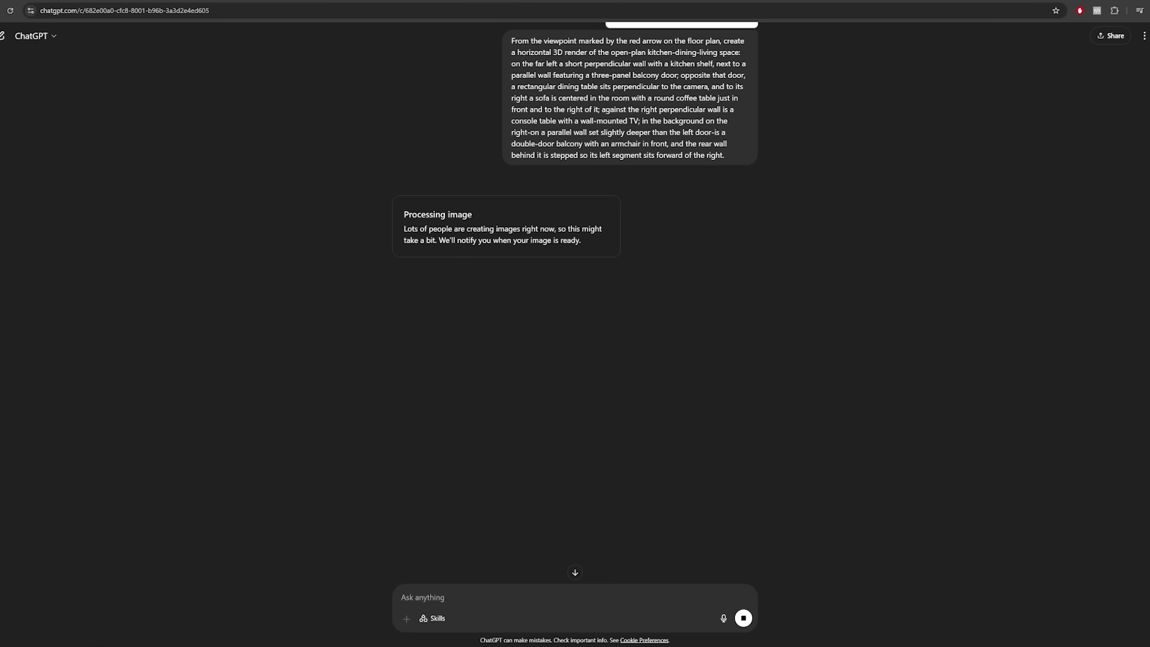
Open the generated kitchen, dining and living render full size in the image viewer.
{"action": "scroll", "coordinate": [716, 332], "scroll_direction": "up", "scroll_amount": 1}
{"action": "scroll", "coordinate": [689, 354], "scroll_direction": "down", "scroll_amount": 1}
{"action": "left_click", "coordinate": [593, 329]}
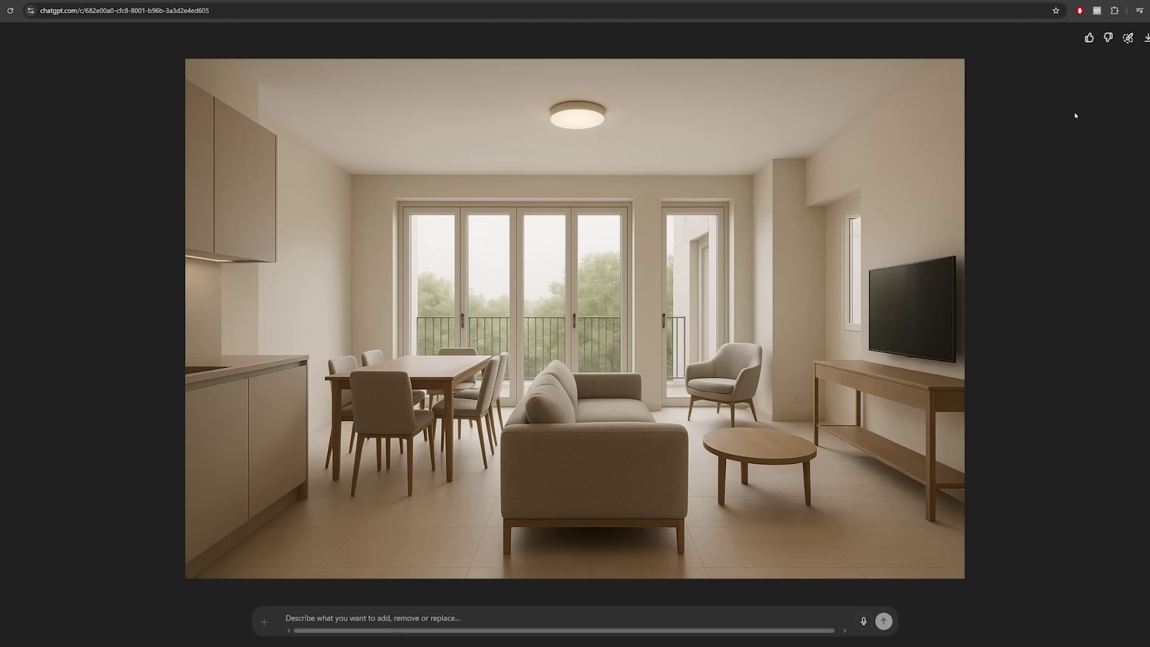
Compare the living-room render against the enlarged floor plan several times, then close the viewer.
{"action": "key", "text": "Escape"}
{"action": "scroll", "coordinate": [986, 240], "scroll_direction": "up", "scroll_amount": 5}
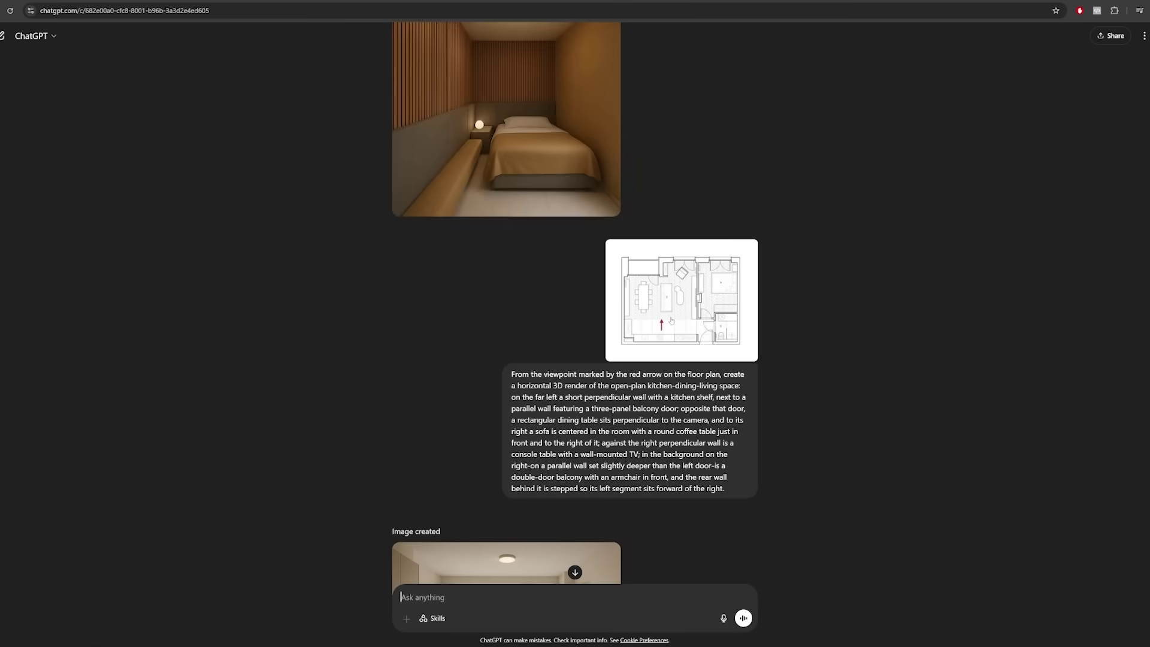
{"action": "left_click", "coordinate": [754, 337]}
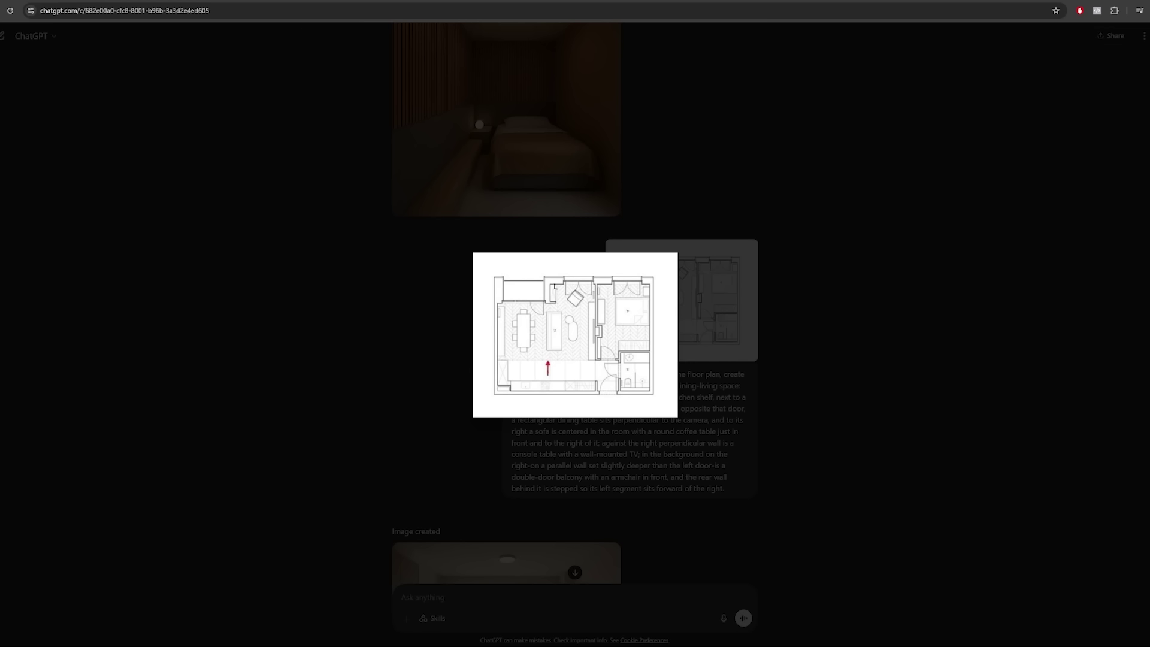
{"action": "left_click", "coordinate": [558, 325]}
{"action": "scroll", "coordinate": [580, 328], "scroll_direction": "down", "scroll_amount": 4}
{"action": "left_click", "coordinate": [587, 372]}
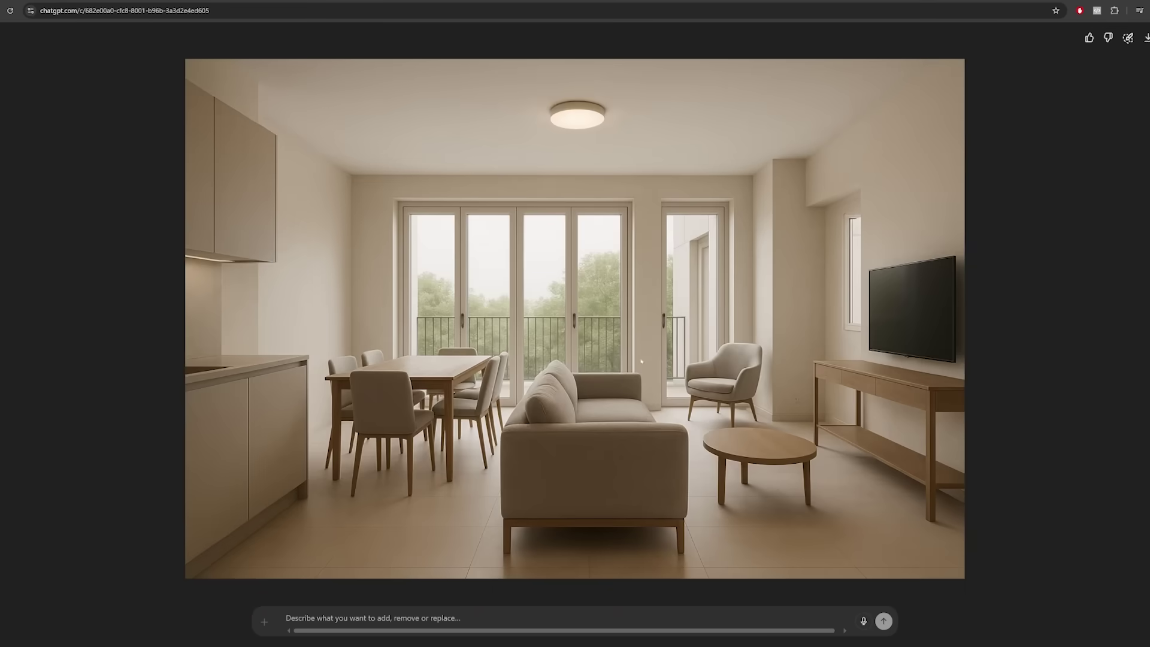
{"action": "key", "text": "Escape"}
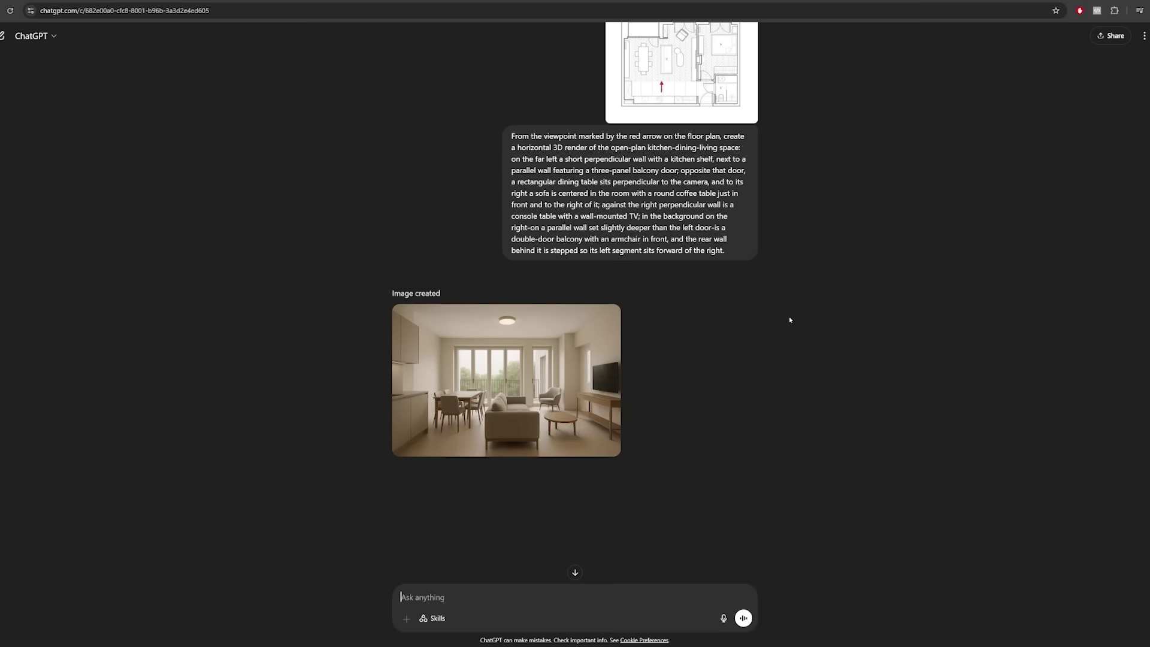
{"action": "scroll", "coordinate": [720, 360], "scroll_direction": "up", "scroll_amount": 5}
{"action": "left_click", "coordinate": [720, 403]}
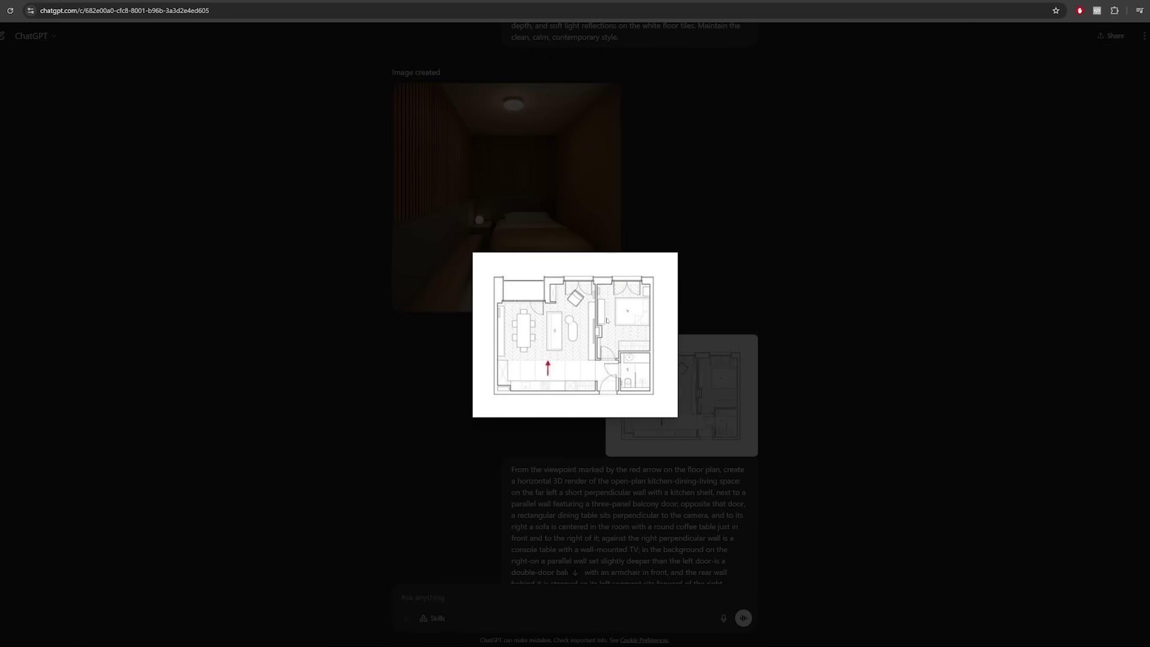
{"action": "left_click", "coordinate": [856, 351]}
{"action": "scroll", "coordinate": [827, 362], "scroll_direction": "down", "scroll_amount": 7}
{"action": "left_click", "coordinate": [611, 344]}
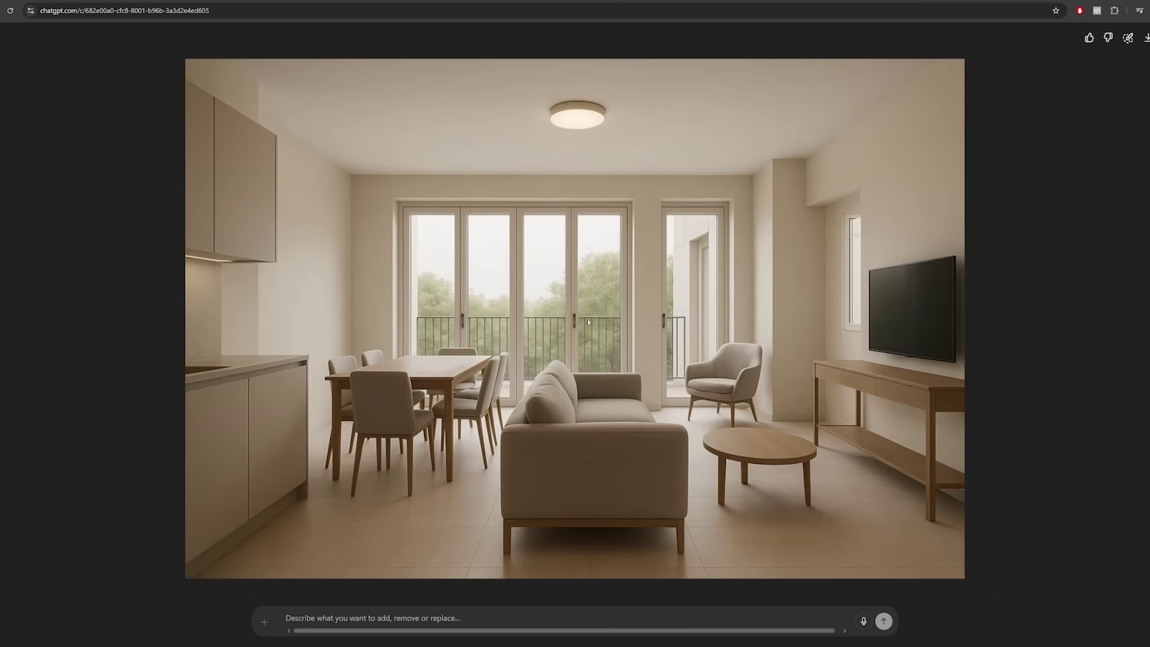
{"action": "left_click", "coordinate": [1001, 437]}
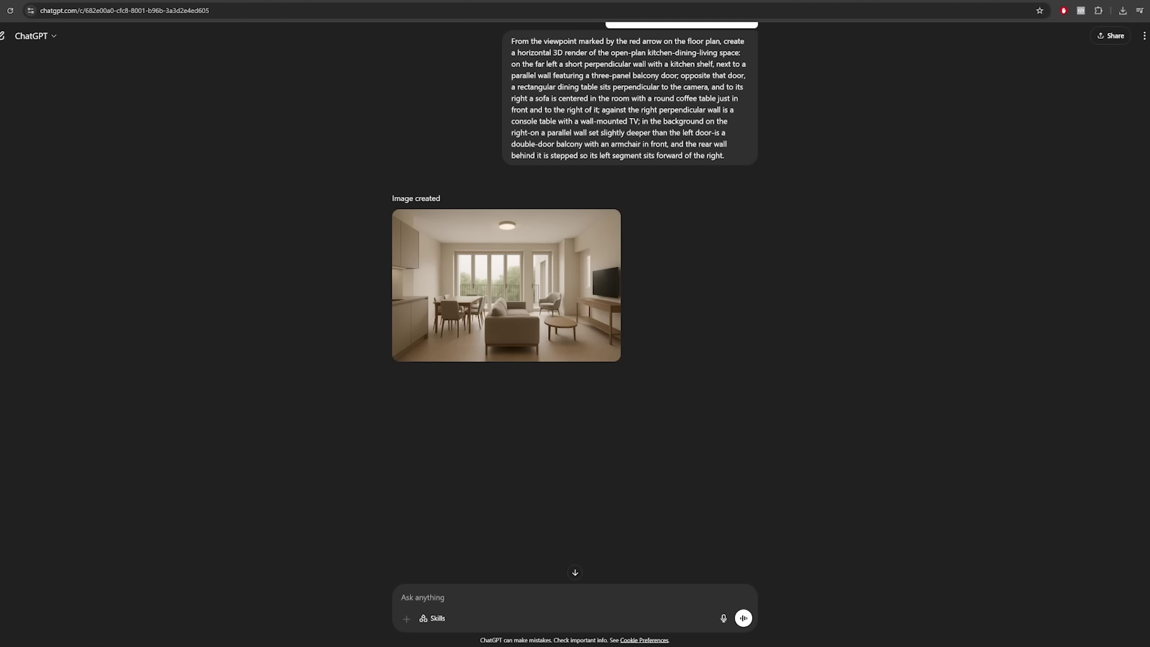
Attach download.png from Downloads to the chat, then choose Get Plus when the attachment limit blocks it.
{"action": "left_click_drag", "start_coordinate": [659, 404], "coordinate": [654, 427]}
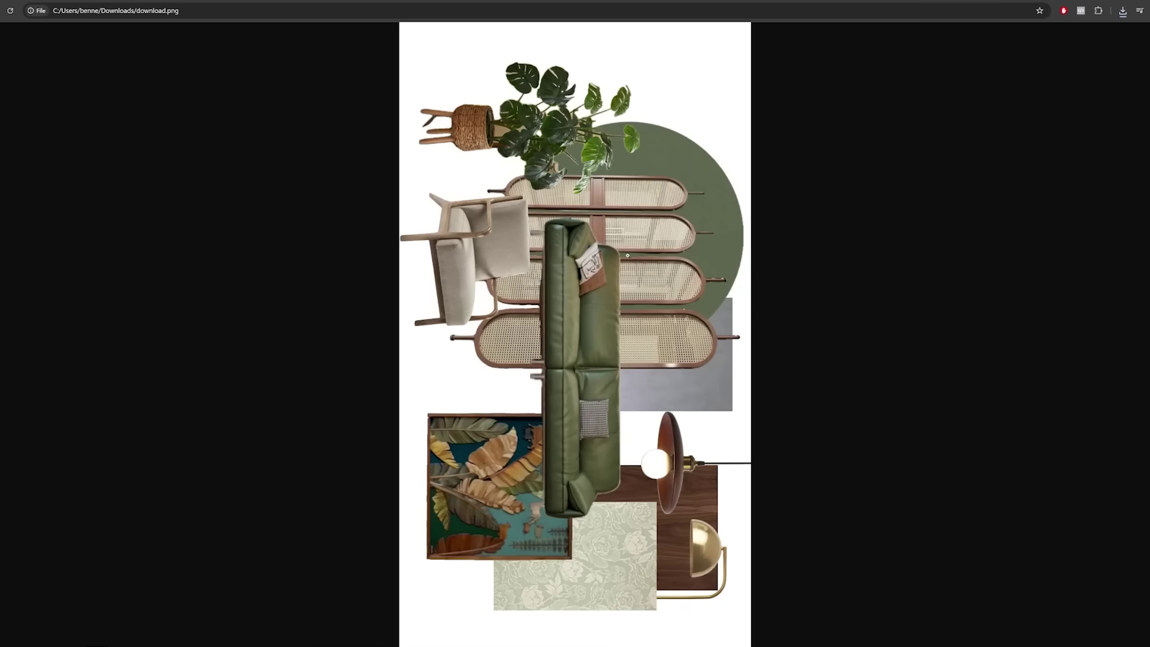
{"action": "key", "text": "alt+Left"}
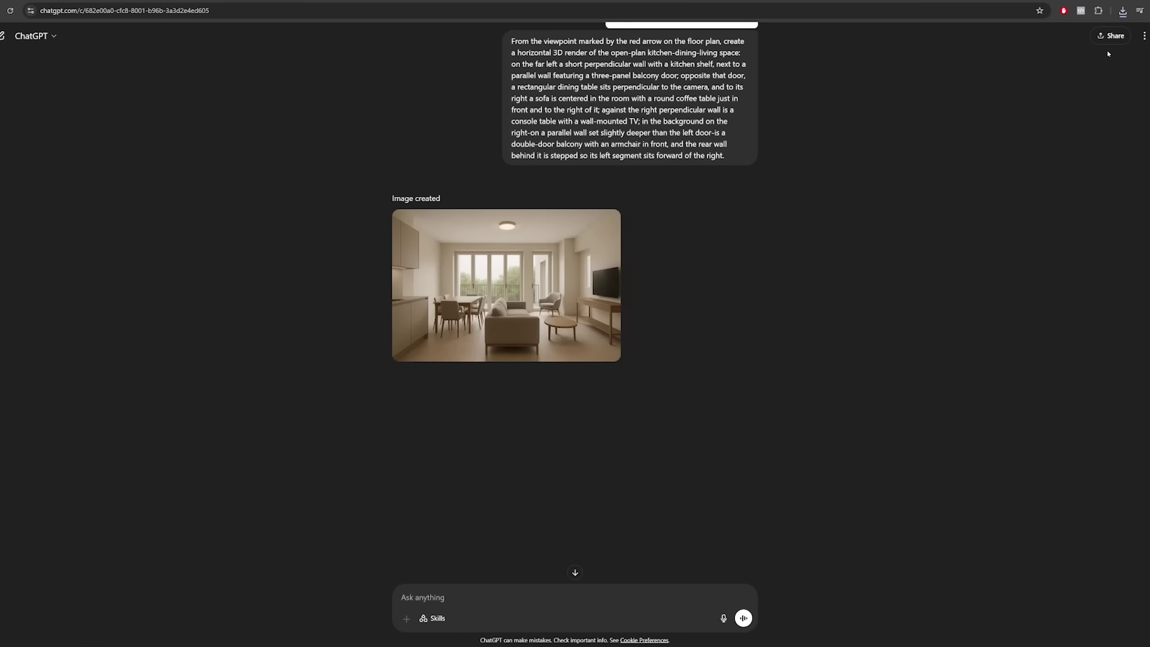
{"action": "left_click", "coordinate": [1122, 10]}
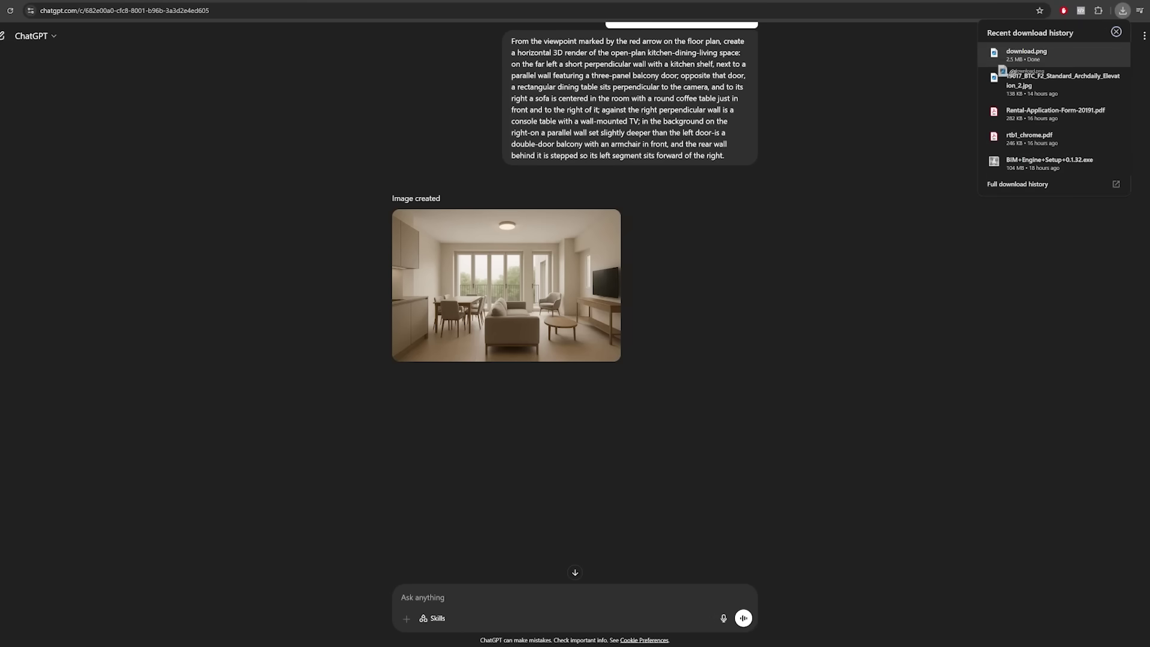
{"action": "left_click_drag", "start_coordinate": [1026, 53], "coordinate": [403, 619]}
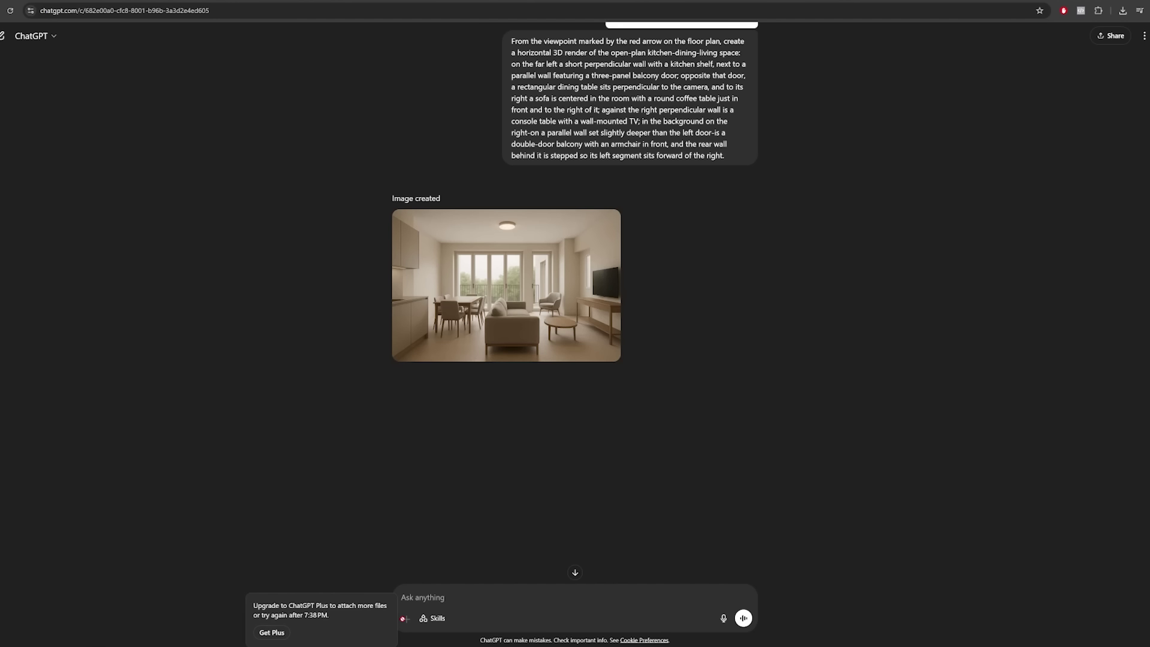
{"action": "left_click", "coordinate": [273, 633]}
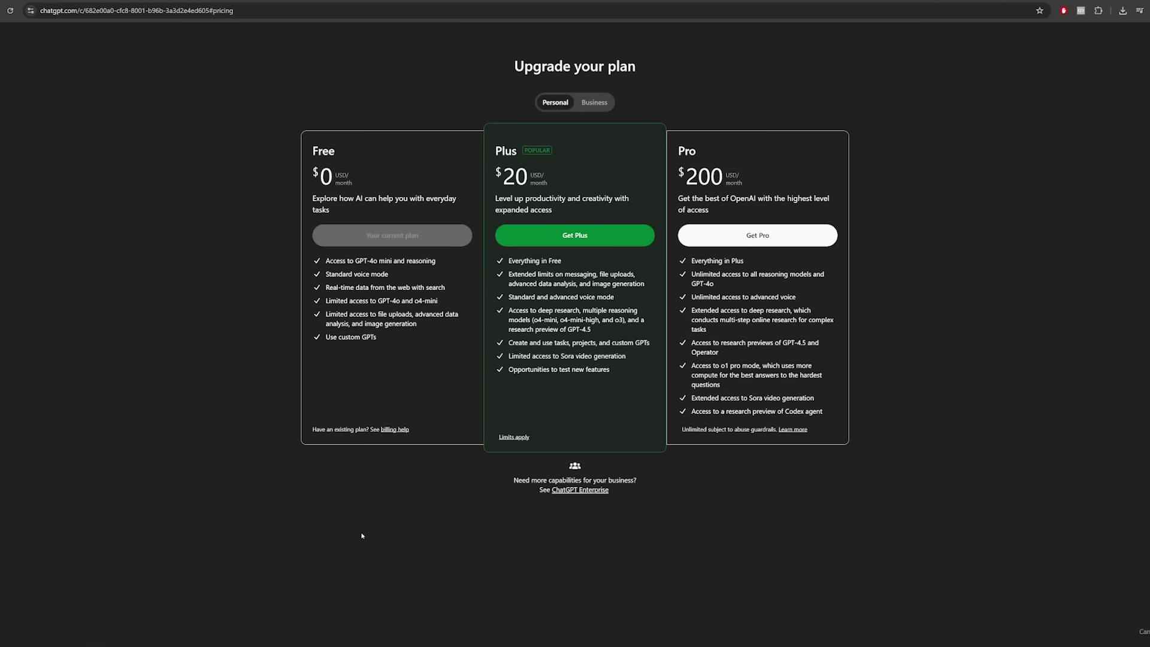
{"action": "left_click", "coordinate": [607, 244]}
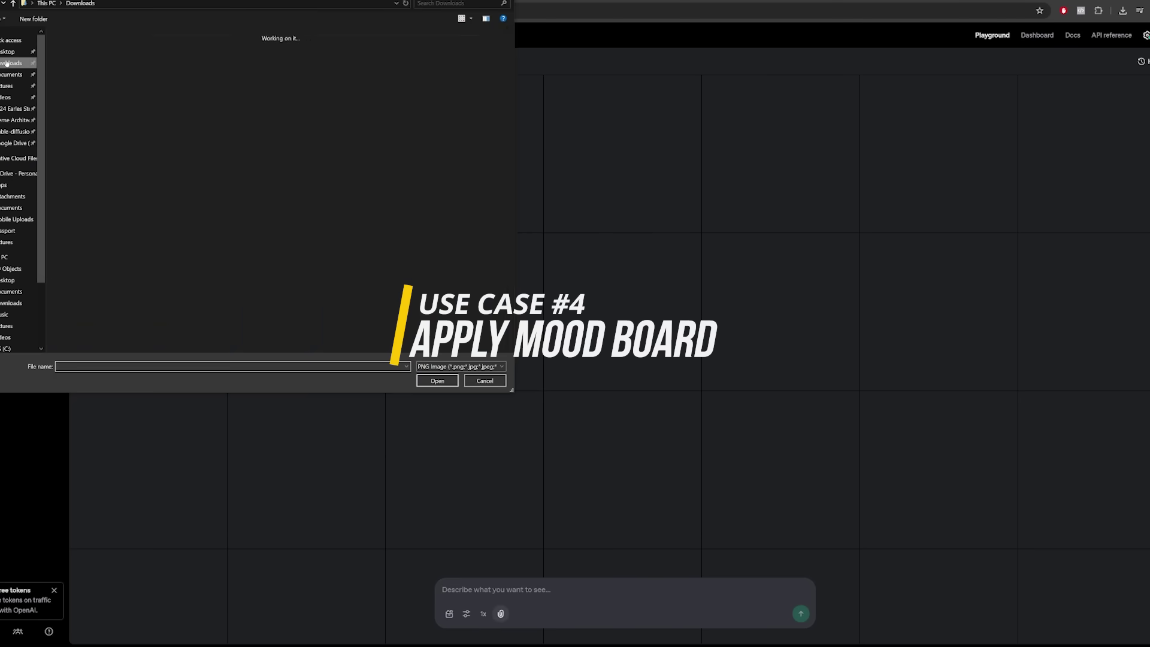
Attach the living-room render and download.png, then paste the mood-board prompt.
{"action": "left_click_drag", "start_coordinate": [53, 41], "coordinate": [150, 105]}
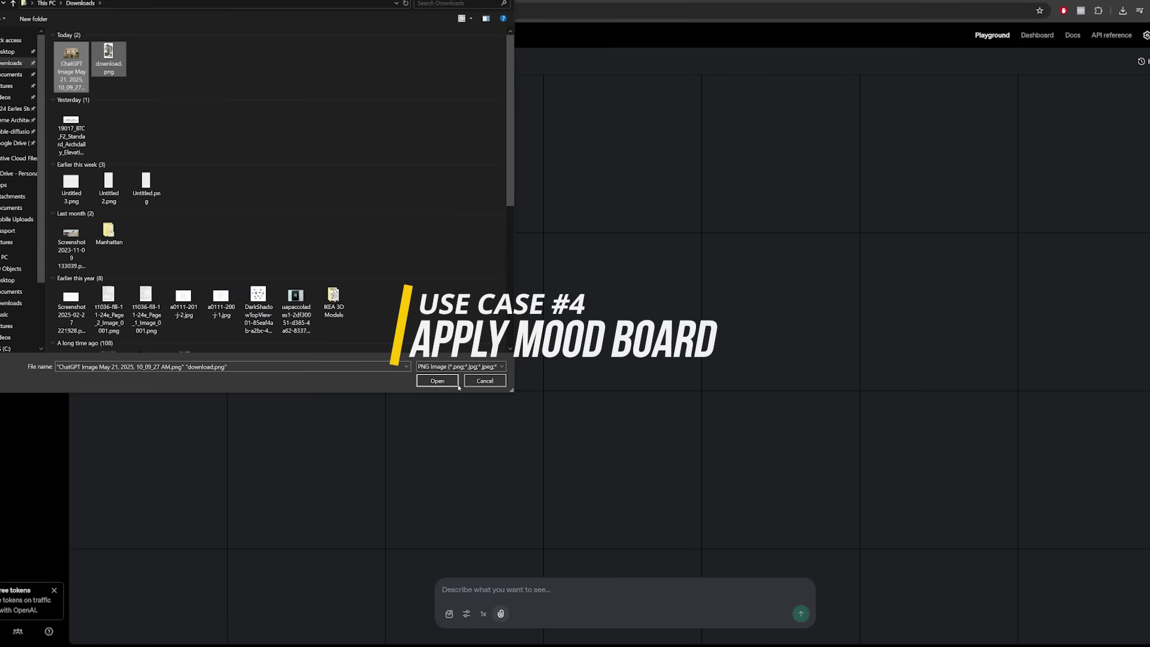
{"action": "left_click", "coordinate": [437, 381]}
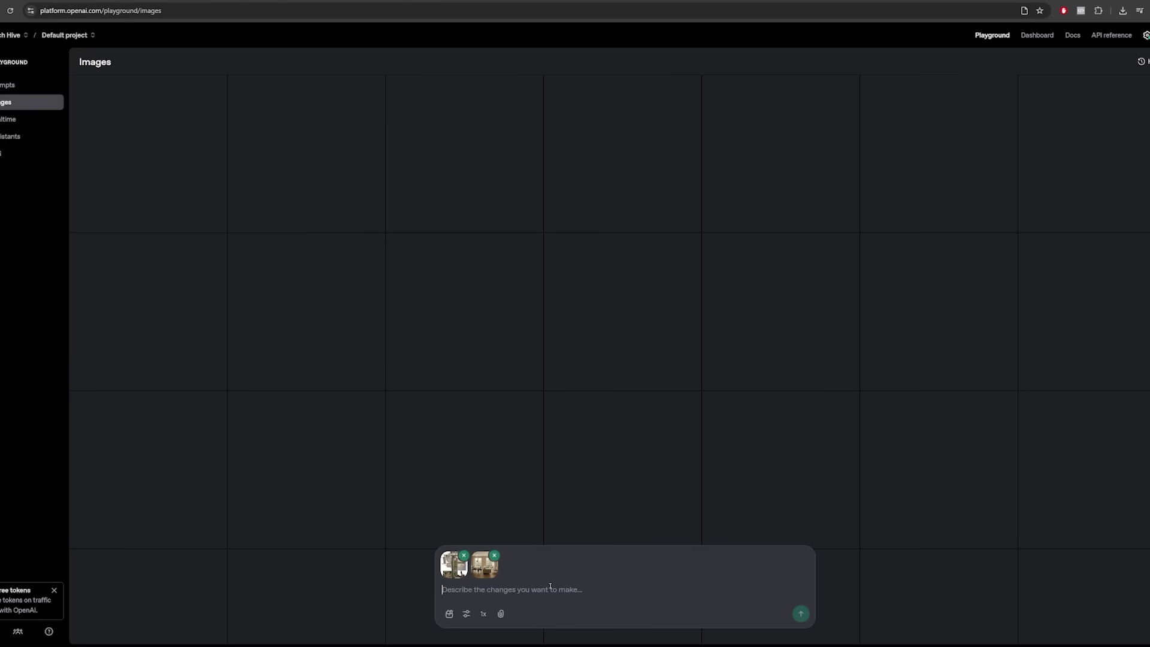
{"action": "type", "text": "> Apply the mood board in the second image to the first without changing the details of the first image including door, windows, positions, orientations of furniture."}
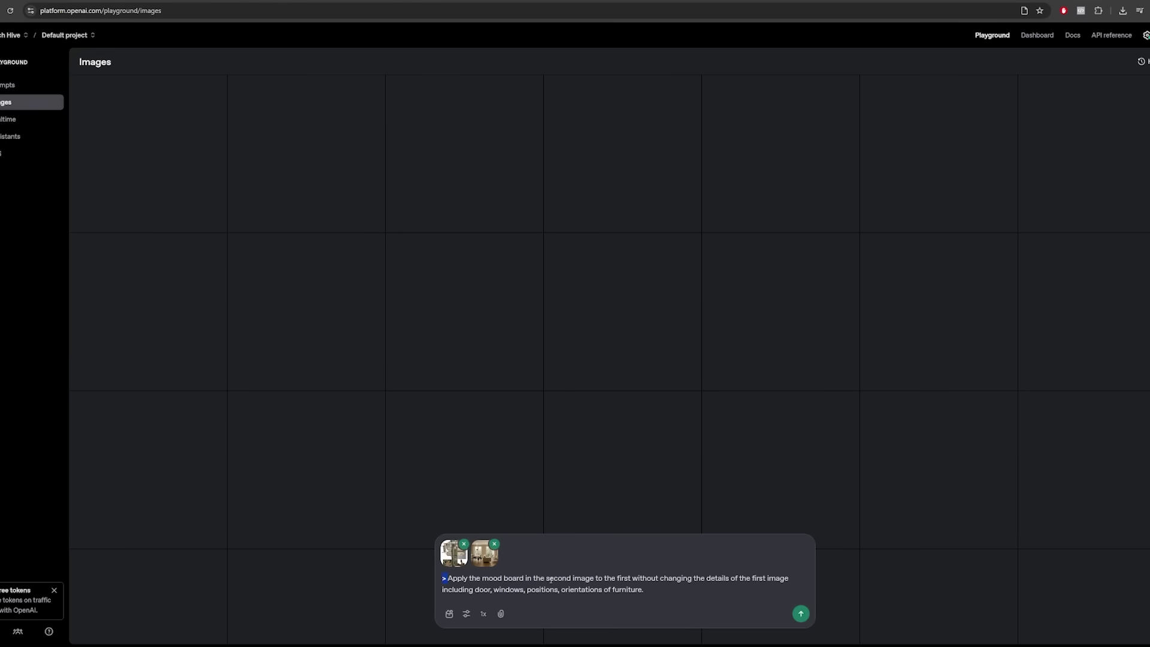
{"action": "key", "text": "BackSpace"}
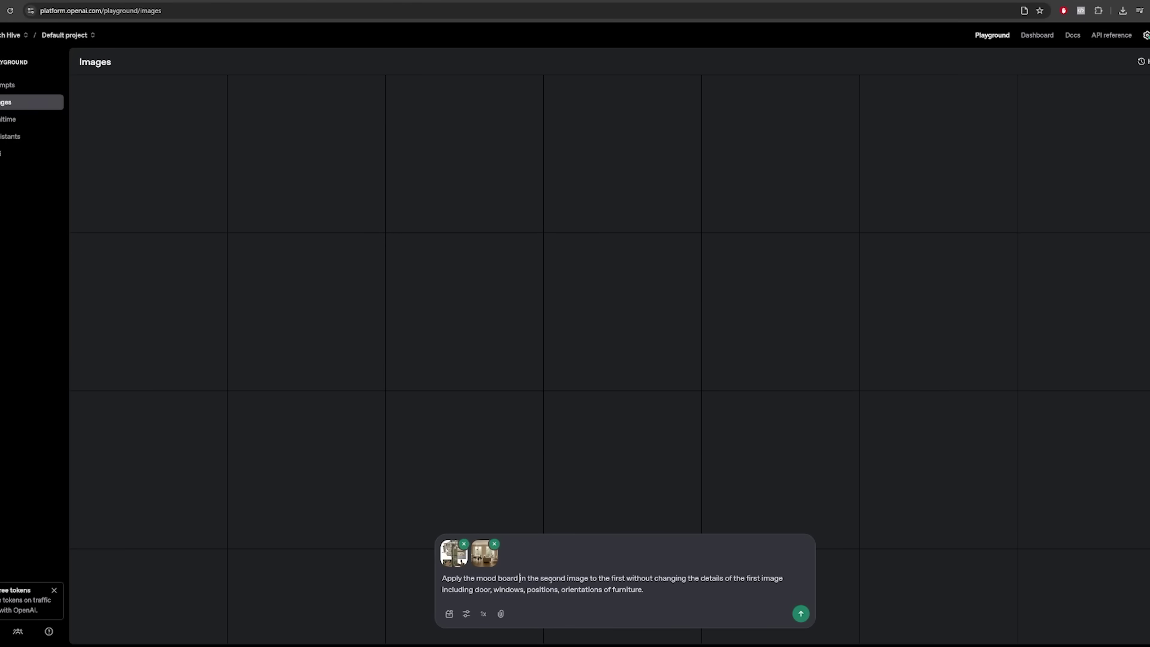
Edit the prompt to target and preserve the second image's details, then submit it.
{"action": "double_click", "coordinate": [550, 578]}
{"action": "type", "text": "first"}
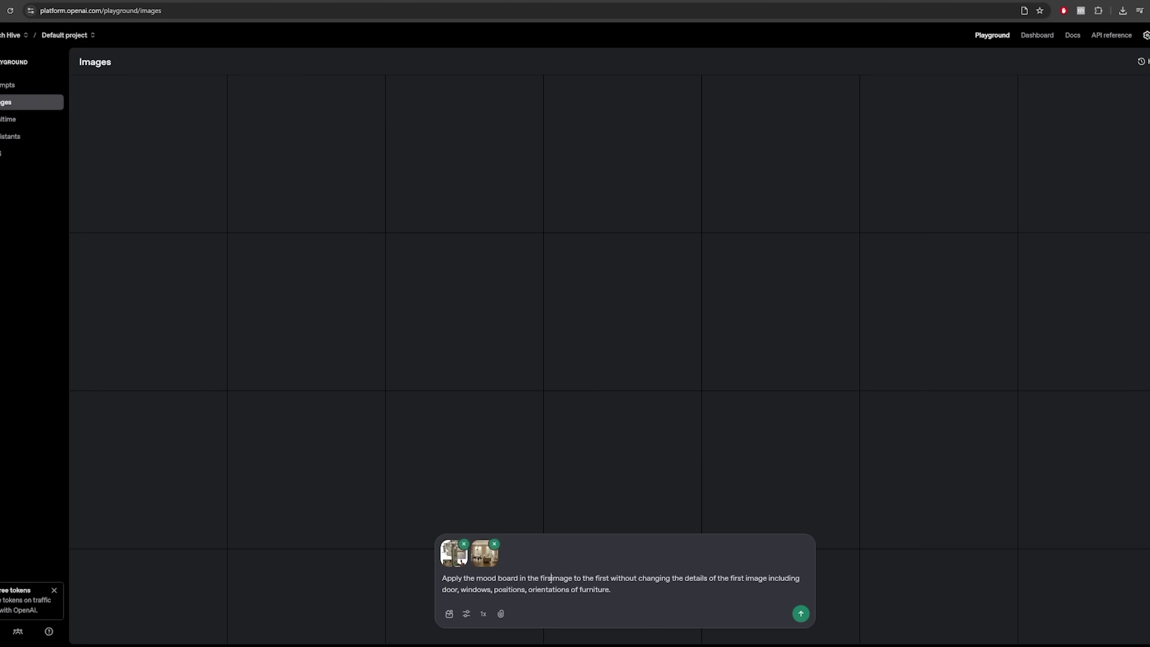
{"action": "key", "text": "BackSpace"}
{"action": "key", "text": "BackSpace"}
{"action": "key", "text": "BackSpace"}
{"action": "key", "text": "BackSpace"}
{"action": "key", "text": "BackSpace"}
{"action": "type", "text": "second"}
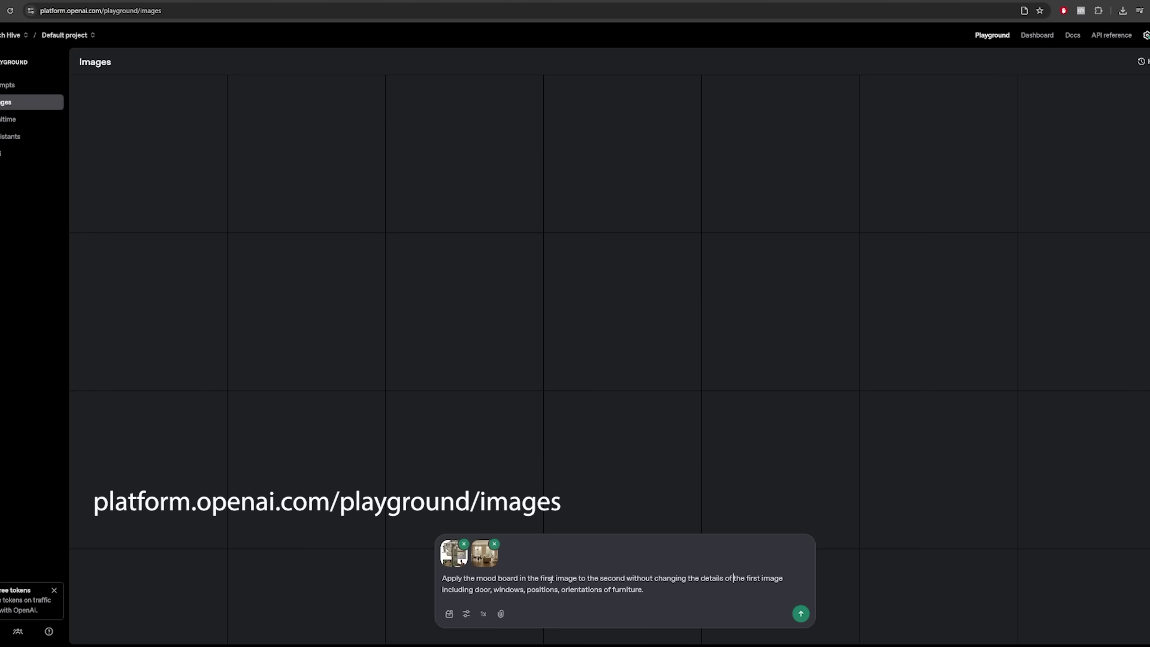
{"action": "type", "text": "the second"}
{"action": "key", "text": "Delete"}
{"action": "key", "text": "Delete"}
{"action": "key", "text": "Delete"}
{"action": "key", "text": "Delete"}
{"action": "key", "text": "Delete"}
{"action": "key", "text": "Delete"}
{"action": "key", "text": "Delete"}
{"action": "key", "text": "Delete"}
{"action": "key", "text": "Delete"}
{"action": "key", "text": "Delete"}
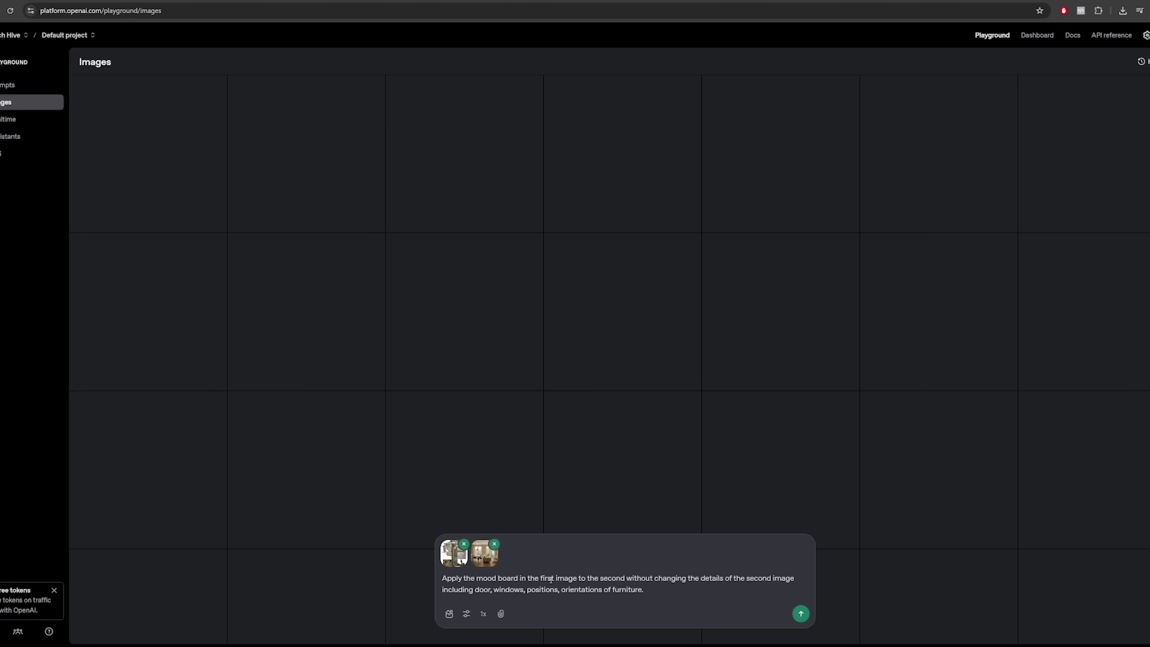
{"action": "left_click", "coordinate": [801, 614]}
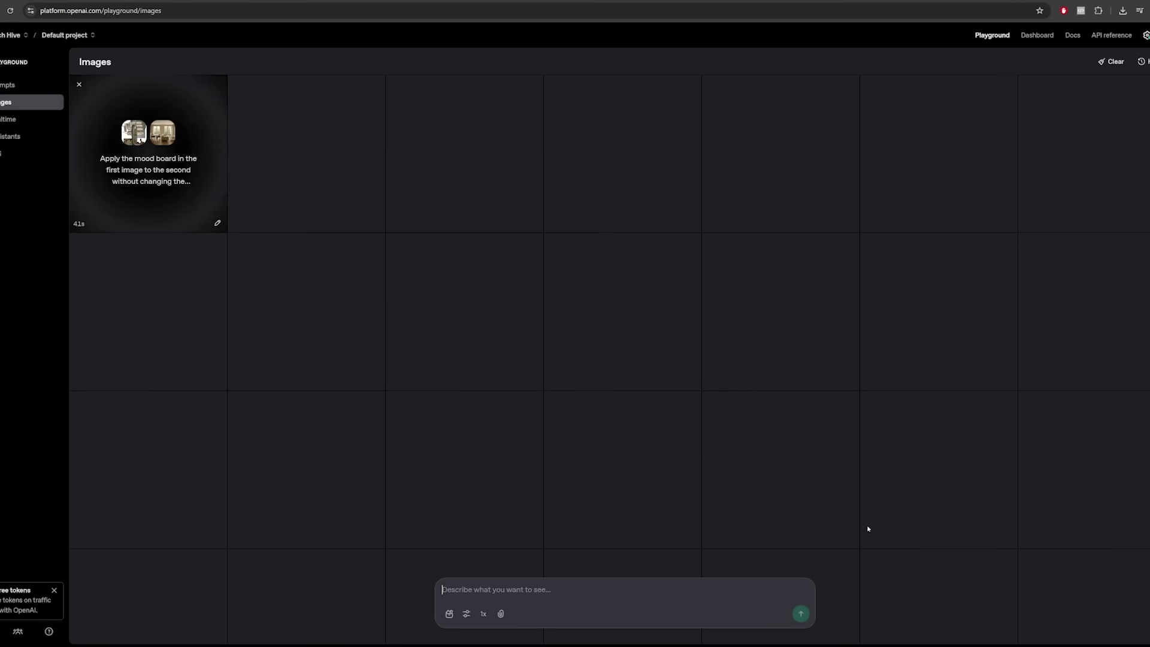
{"action": "mouse_move", "coordinate": [84, 226]}
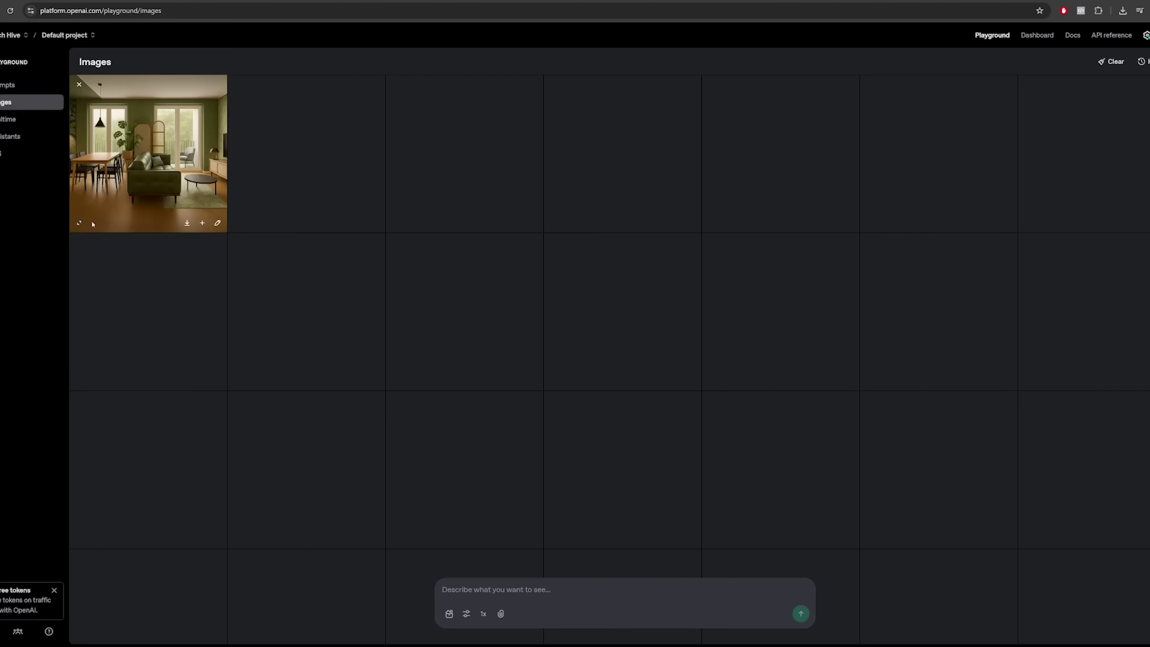
Expand the green room render and place the download.png mood board beside it.
{"action": "left_click", "coordinate": [78, 223]}
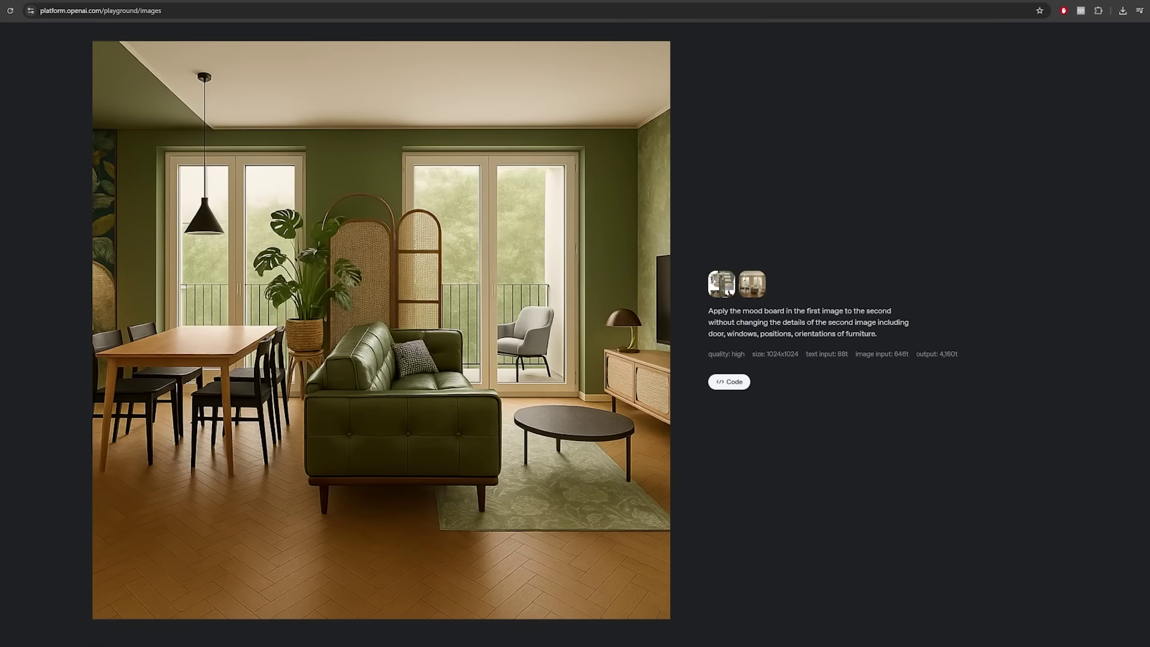
{"action": "key", "text": "alt+Tab"}
{"action": "left_click_drag", "start_coordinate": [370, 191], "coordinate": [834, 46]}
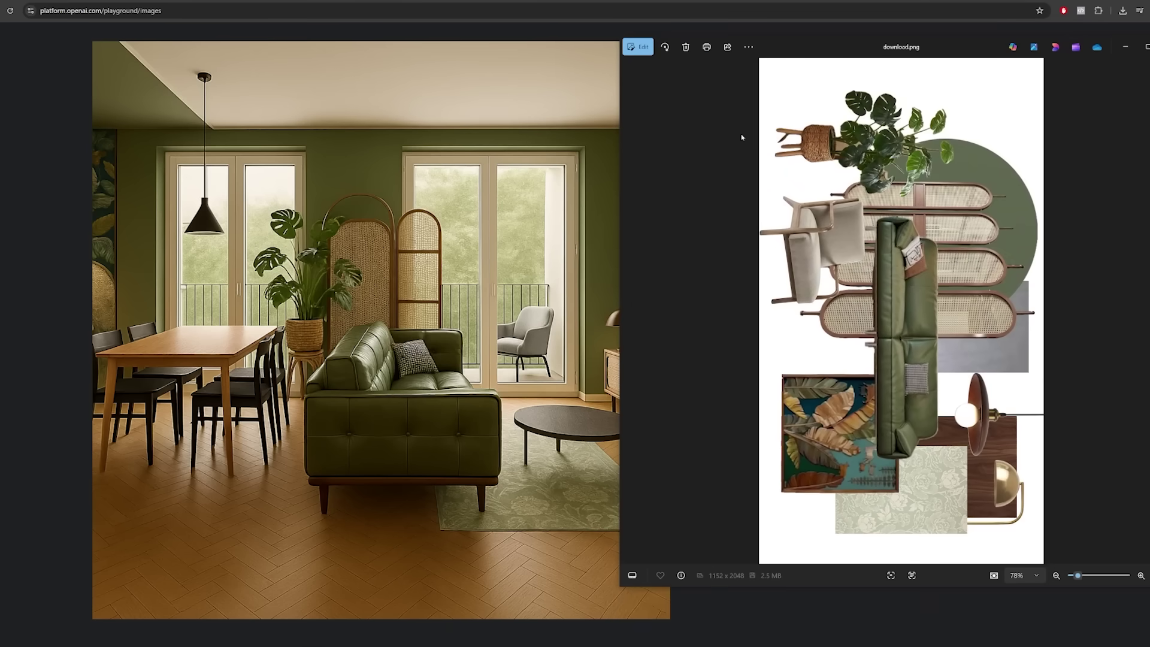
Rotate the mood board to landscape, compare it with the render, then close Photos.
{"action": "left_click", "coordinate": [664, 47]}
{"action": "left_click", "coordinate": [665, 47]}
{"action": "left_click", "coordinate": [665, 46]}
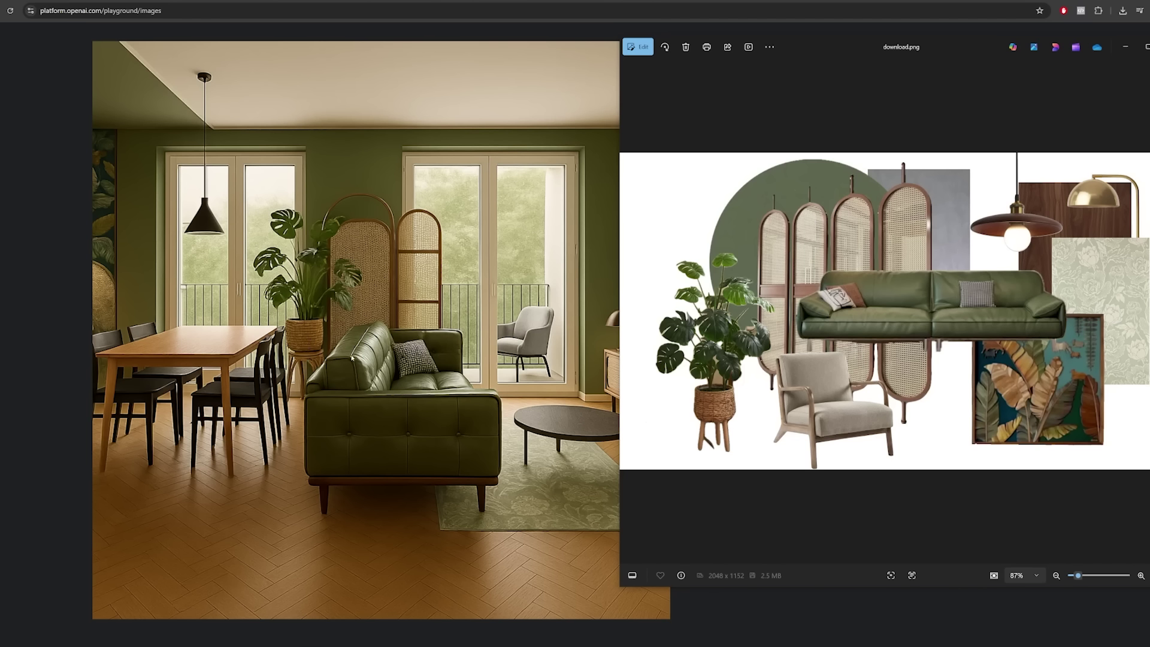
{"action": "left_click", "coordinate": [457, 401]}
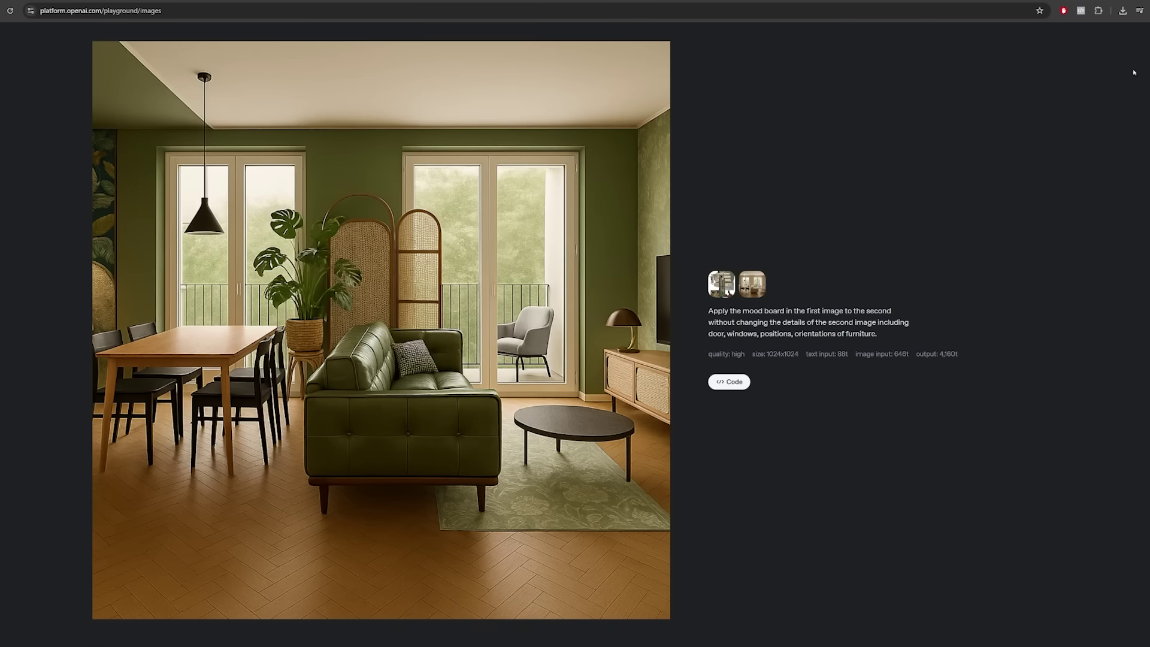
Close the lightbox and attach the ChatGPT room image and the second mood board.
{"action": "key", "text": "Escape"}
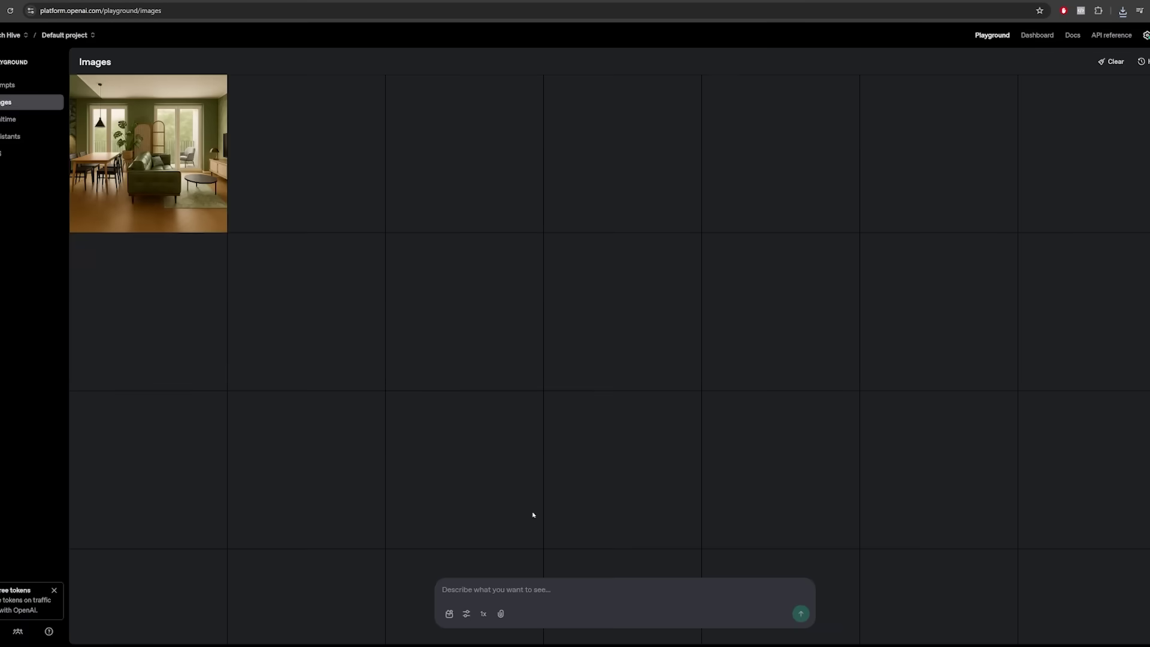
{"action": "left_click", "coordinate": [501, 614]}
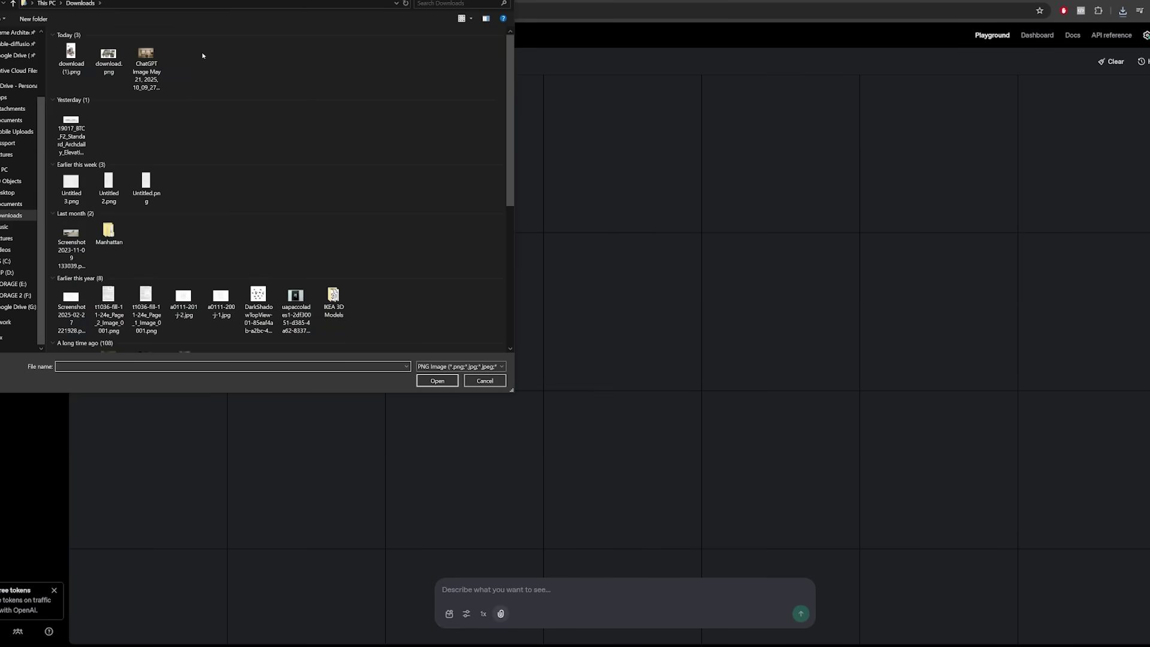
{"action": "double_click", "coordinate": [147, 66]}
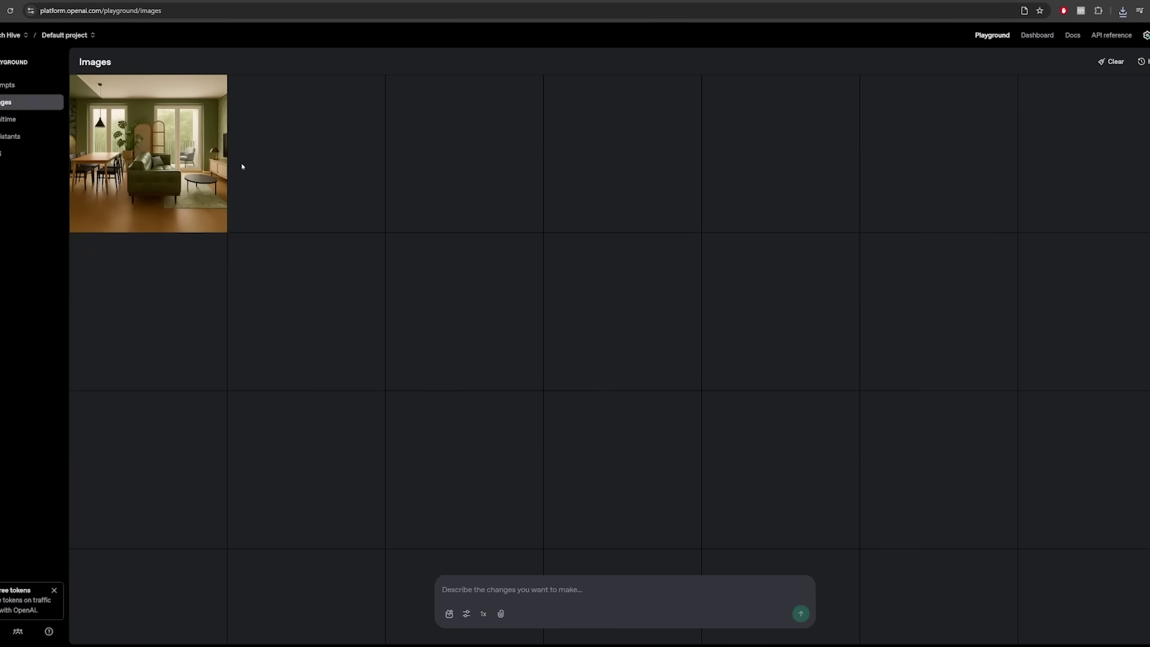
{"action": "left_click", "coordinate": [501, 614]}
{"action": "double_click", "coordinate": [83, 71]}
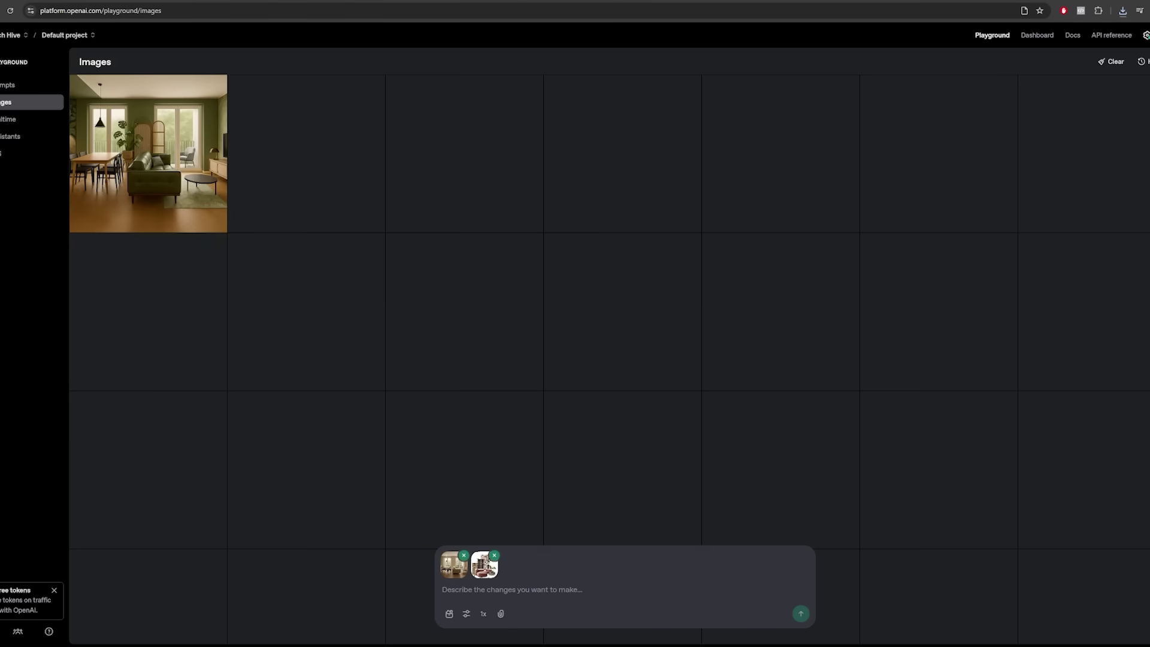
Paste and submit the restyling prompt, then view the image's node.js code sample.
{"action": "type", "text": "Apply the mood board in the second image to the first without changing the details of the first image including door, windows, positions, orientations of furniture."}
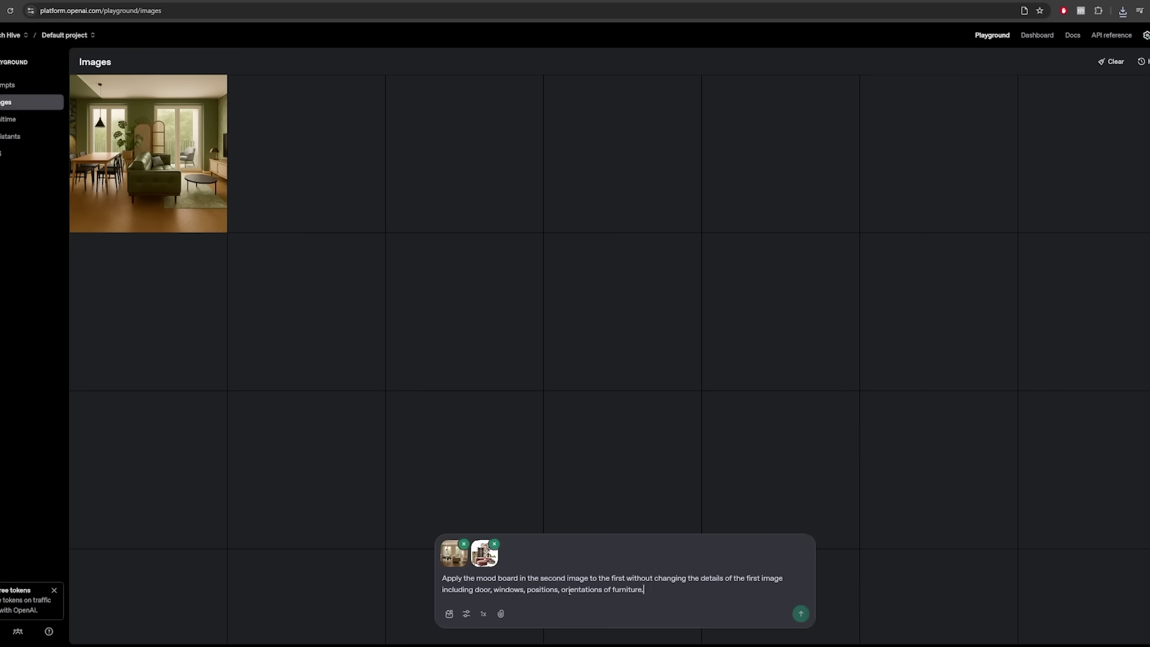
{"action": "left_click", "coordinate": [801, 614]}
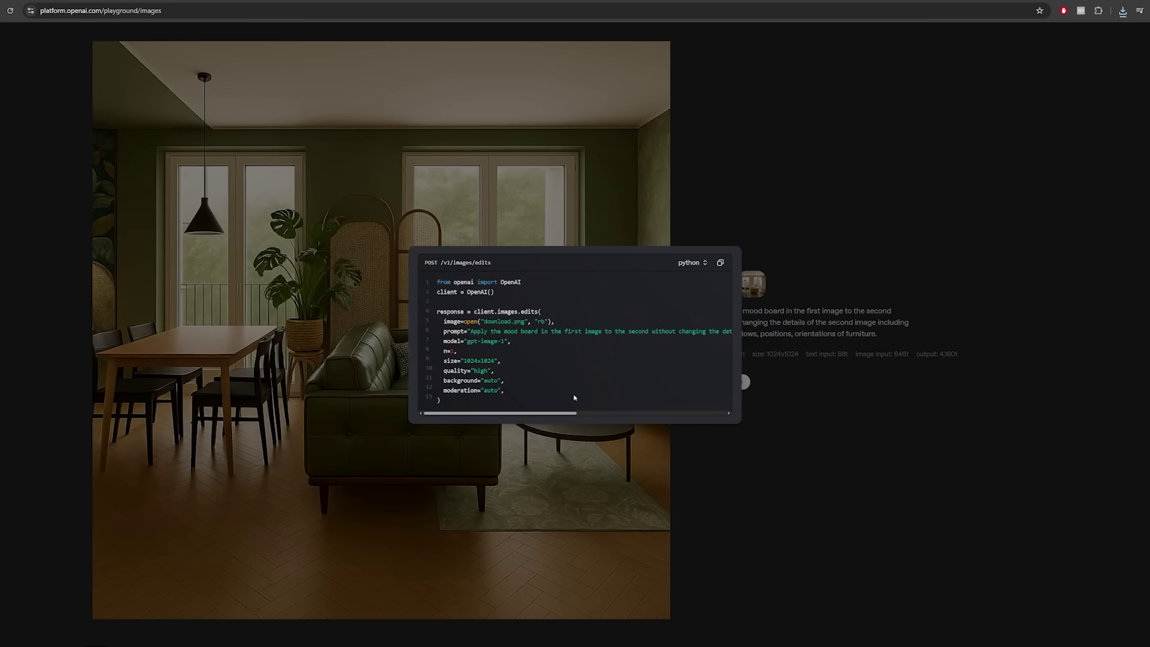
{"action": "left_click", "coordinate": [688, 260]}
{"action": "left_click", "coordinate": [682, 294]}
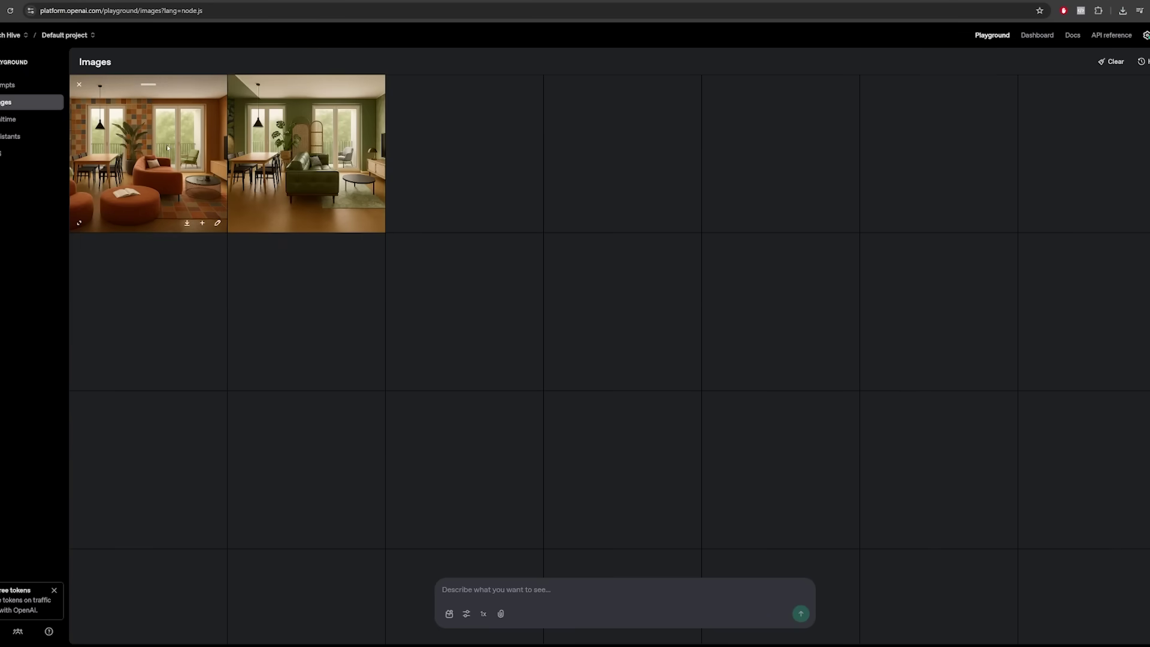
Expand the terracotta render and flip to the Pinterest mood board to compare, ending on the render.
{"action": "left_click", "coordinate": [79, 223]}
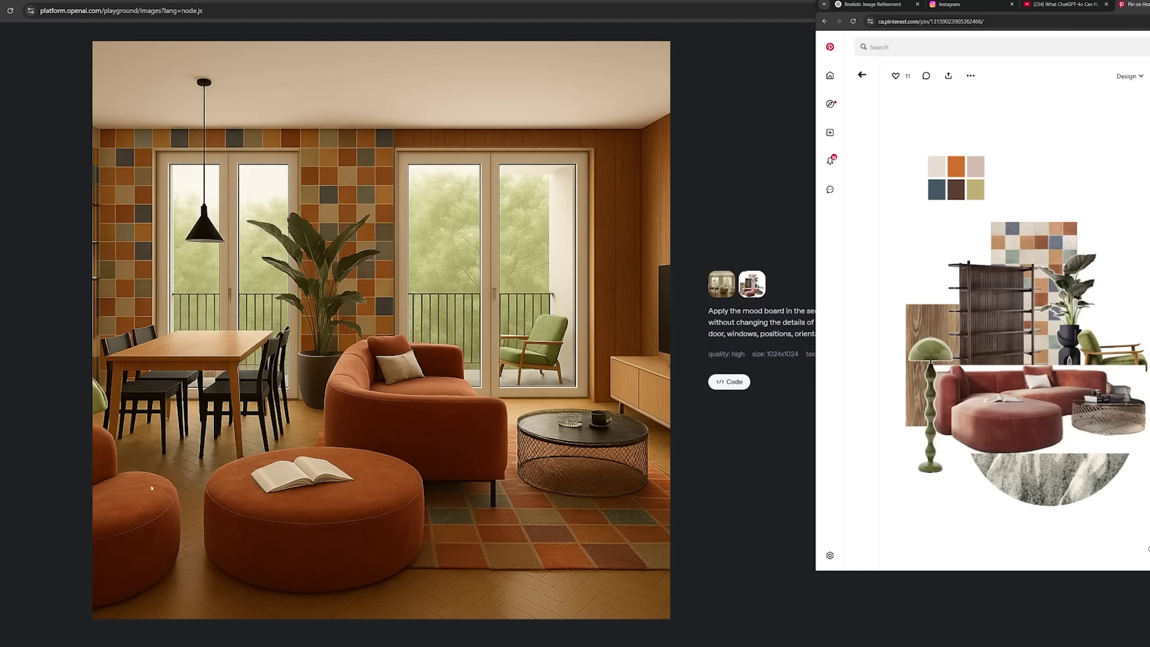
{"action": "left_click", "coordinate": [381, 492]}
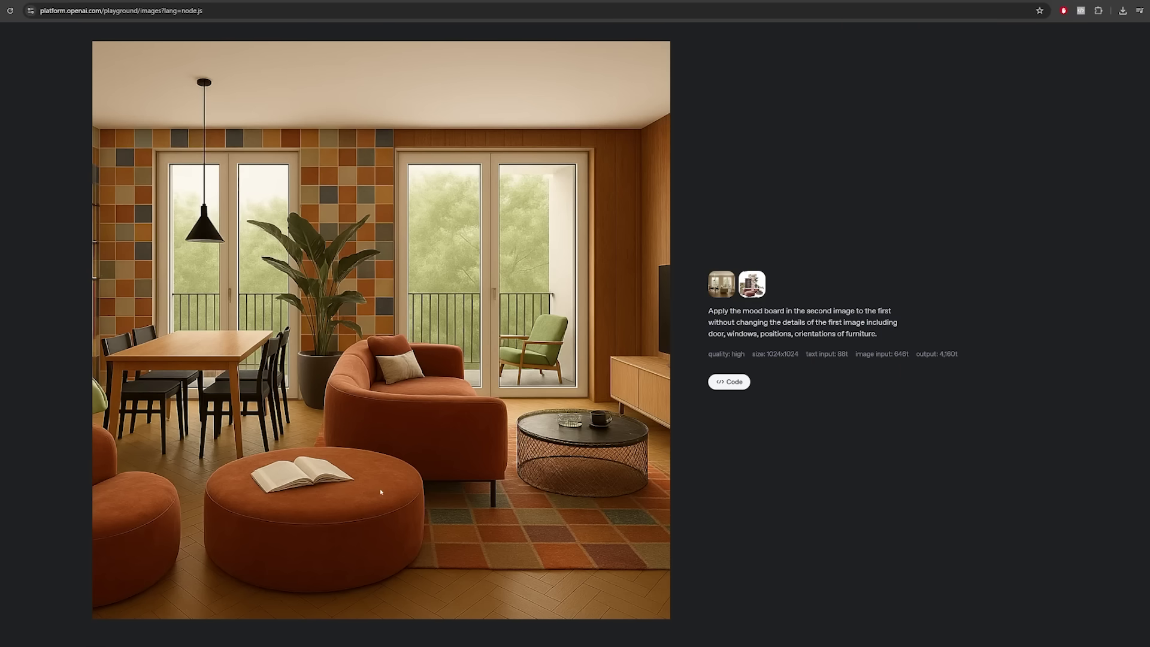
{"action": "key", "text": "alt+Tab"}
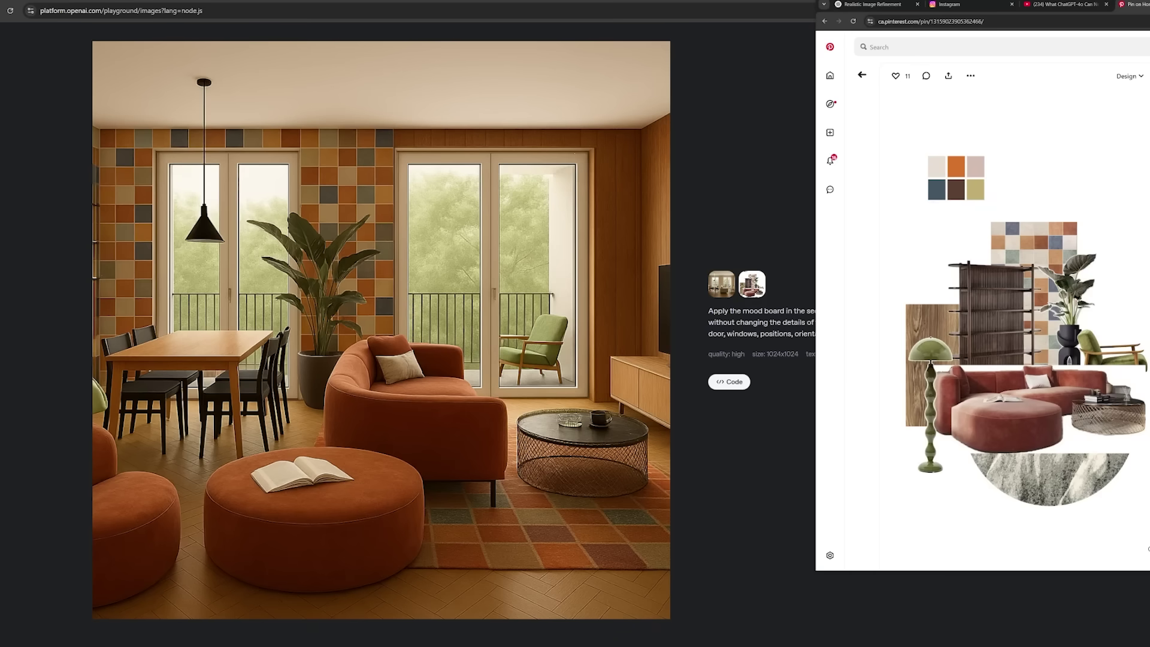
{"action": "key", "text": "alt+Tab"}
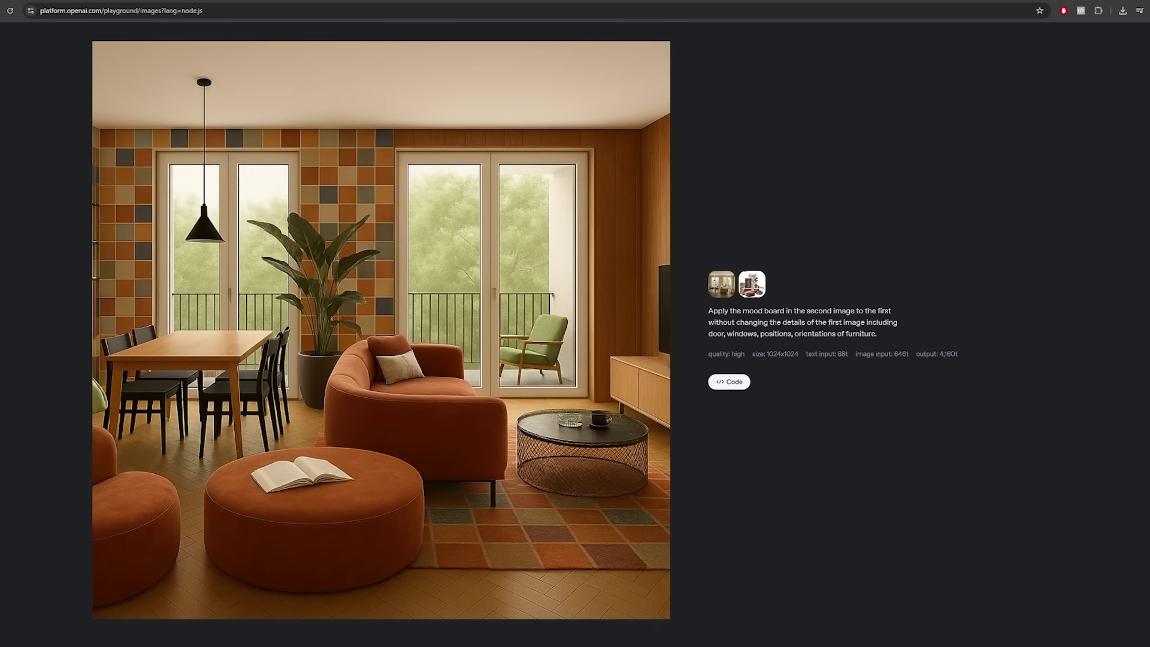
Close the terracotta render, view the green render full size, then close it.
{"action": "left_click", "coordinate": [872, 249]}
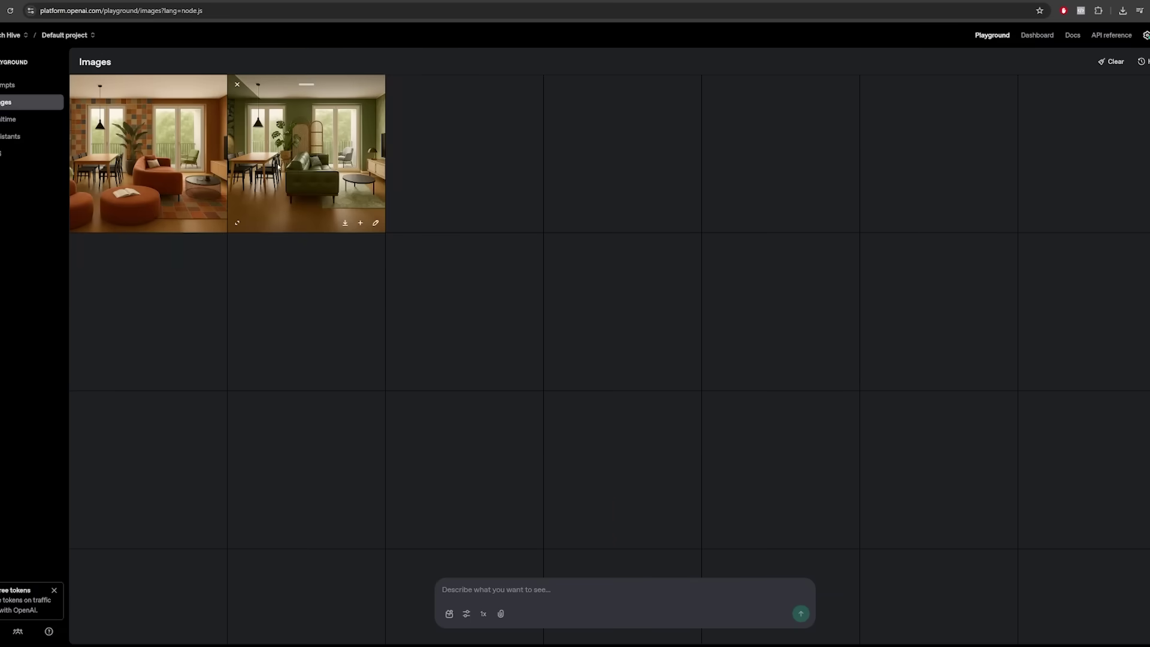
{"action": "left_click", "coordinate": [238, 223]}
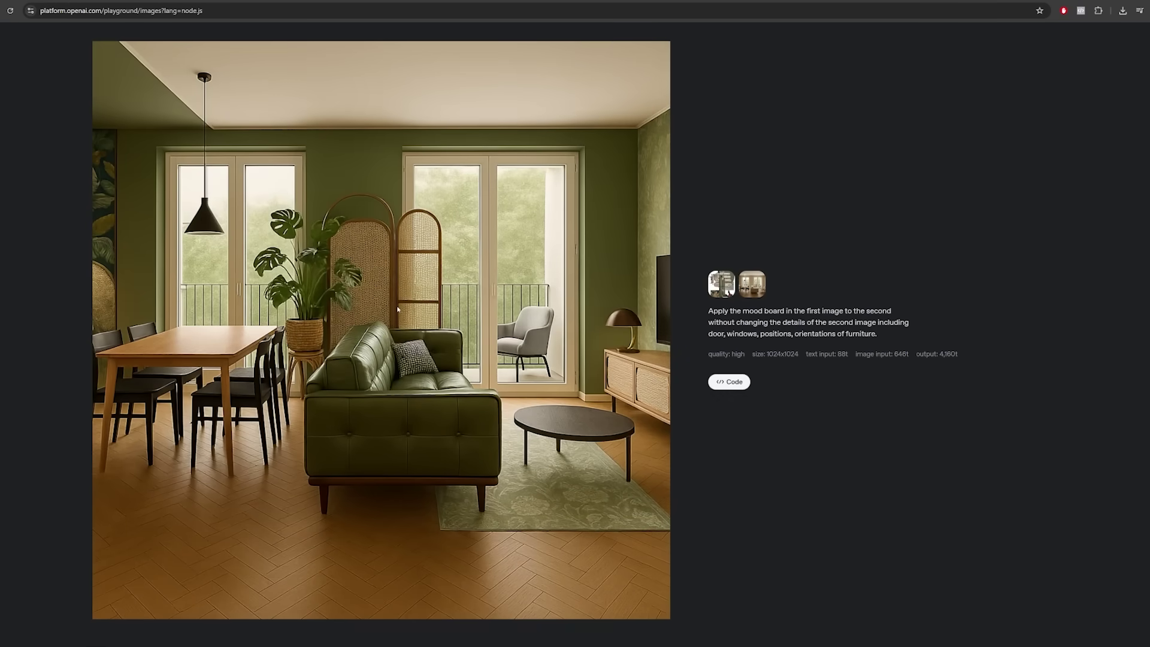
{"action": "left_click", "coordinate": [703, 89]}
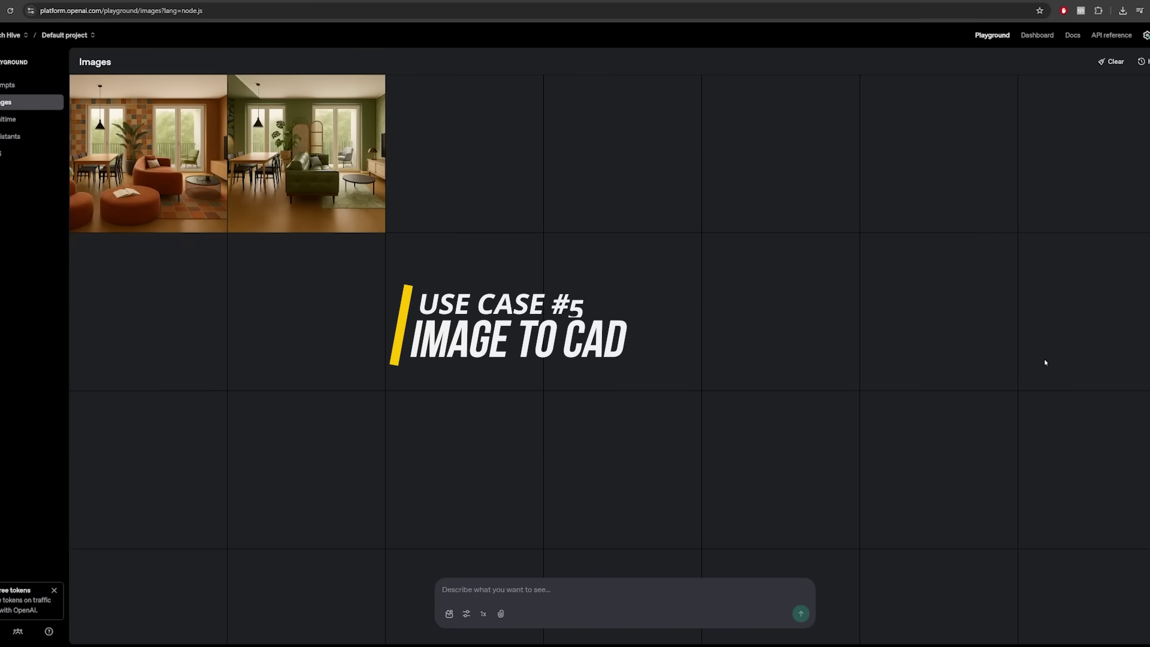
Attach the ChatGPT room image and submit the 'generate a 2D CAD drawing floorplan' prompt.
{"action": "mouse_move", "coordinate": [307, 212]}
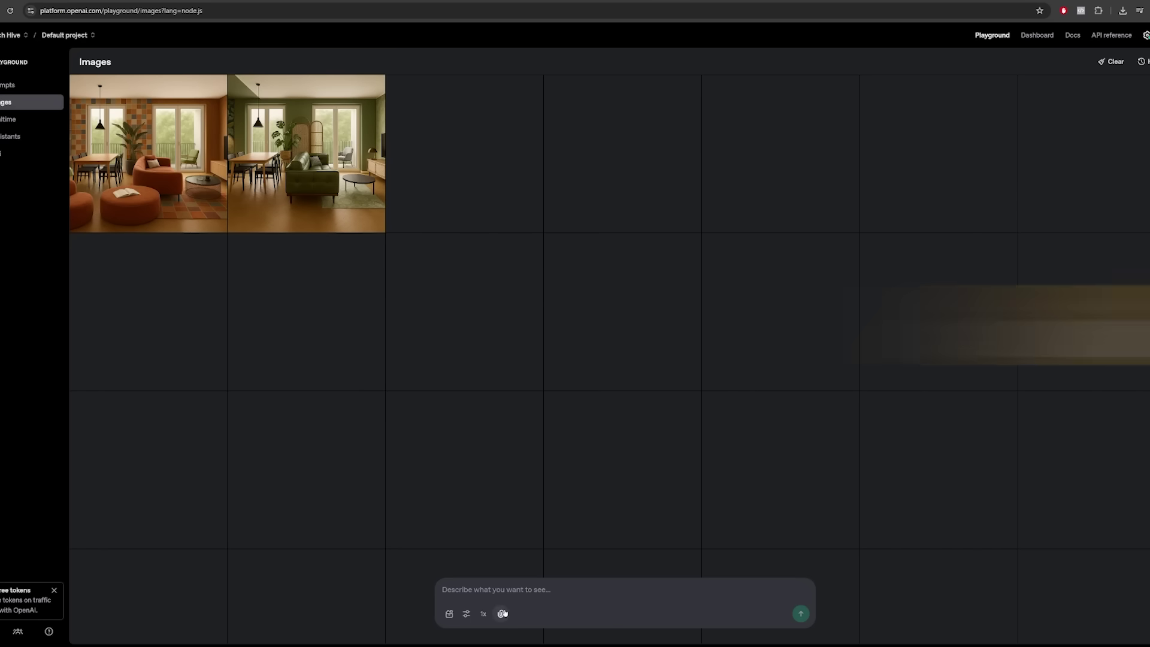
{"action": "left_click", "coordinate": [502, 613]}
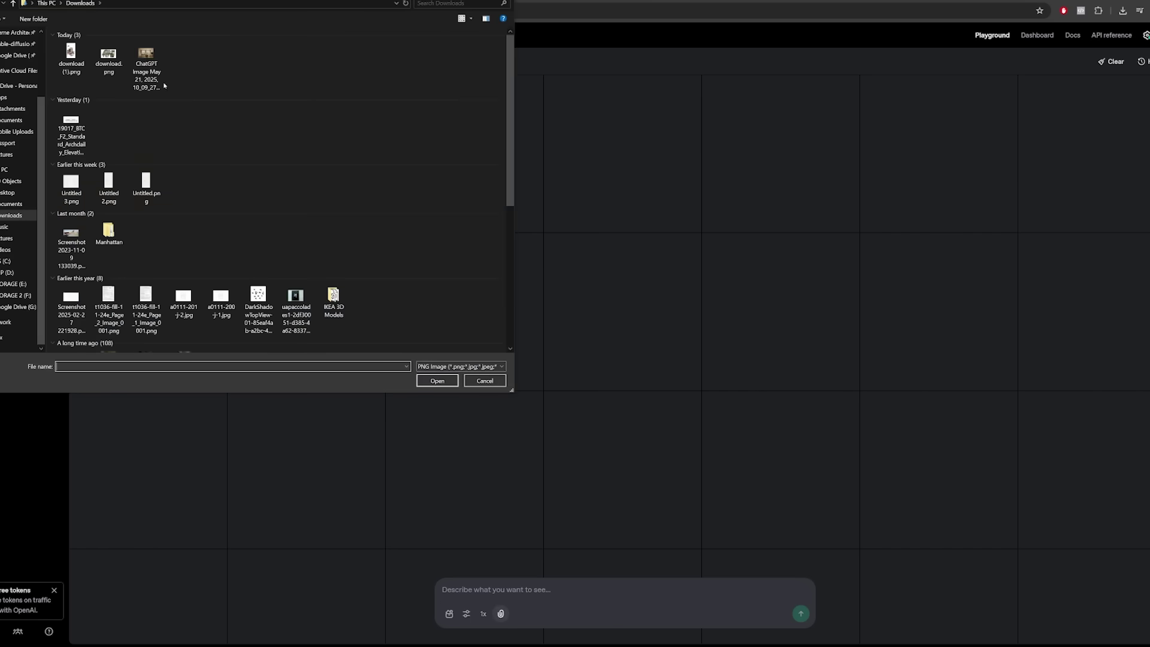
{"action": "double_click", "coordinate": [152, 69]}
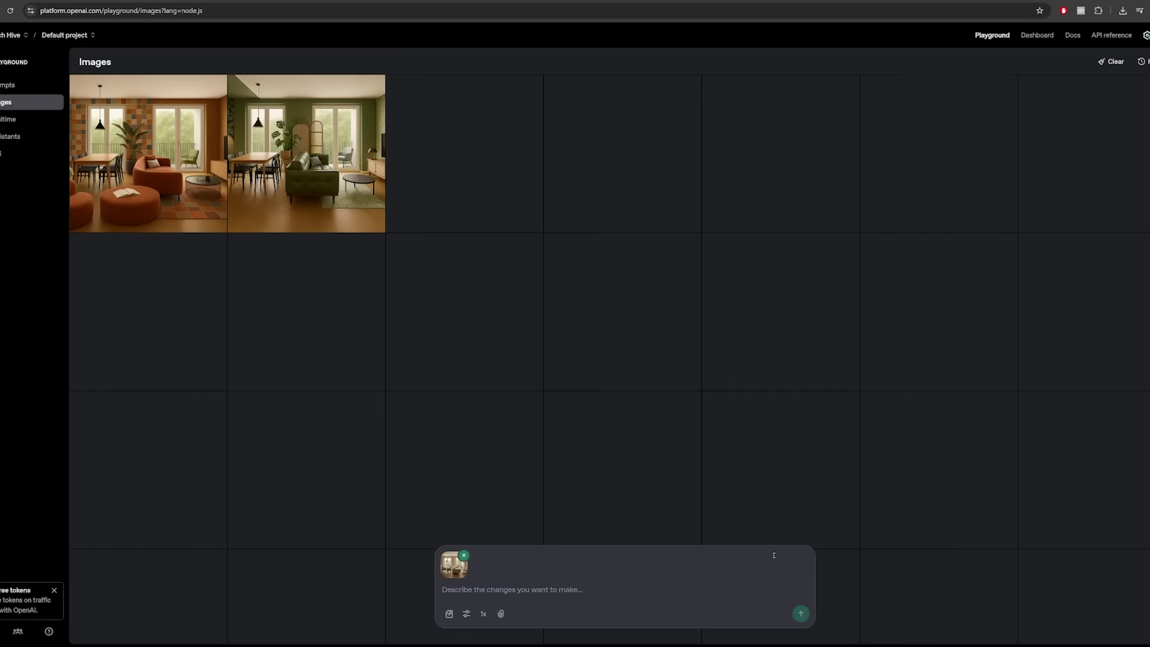
{"action": "type", "text": "Given the "}
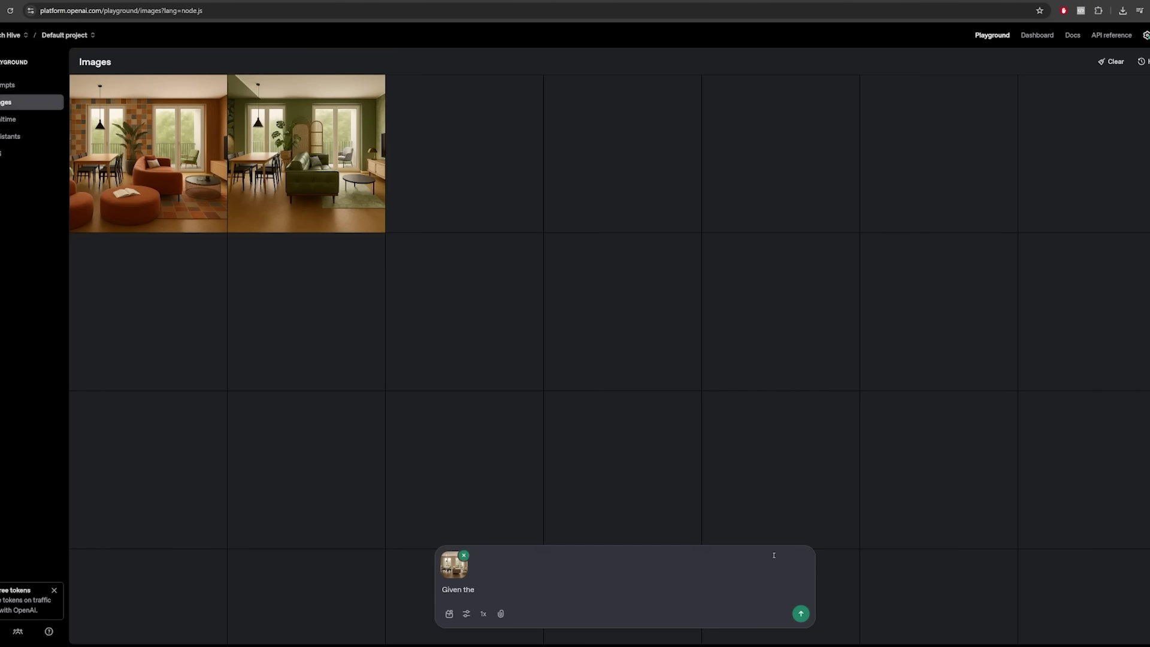
{"action": "type", "text": "attached image, generate a 2D CAD drawing floorplan. Make sure the furniture placement is accurate and details are preserved. Excellent line weights, no dimensions"}
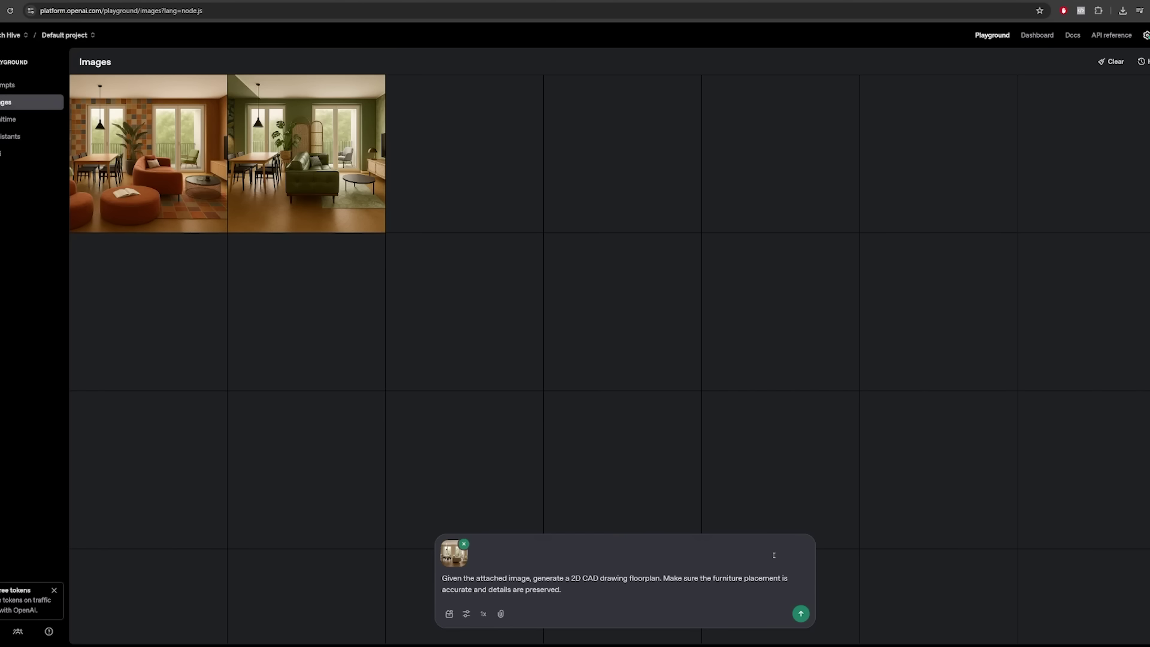
{"action": "key", "text": "Return"}
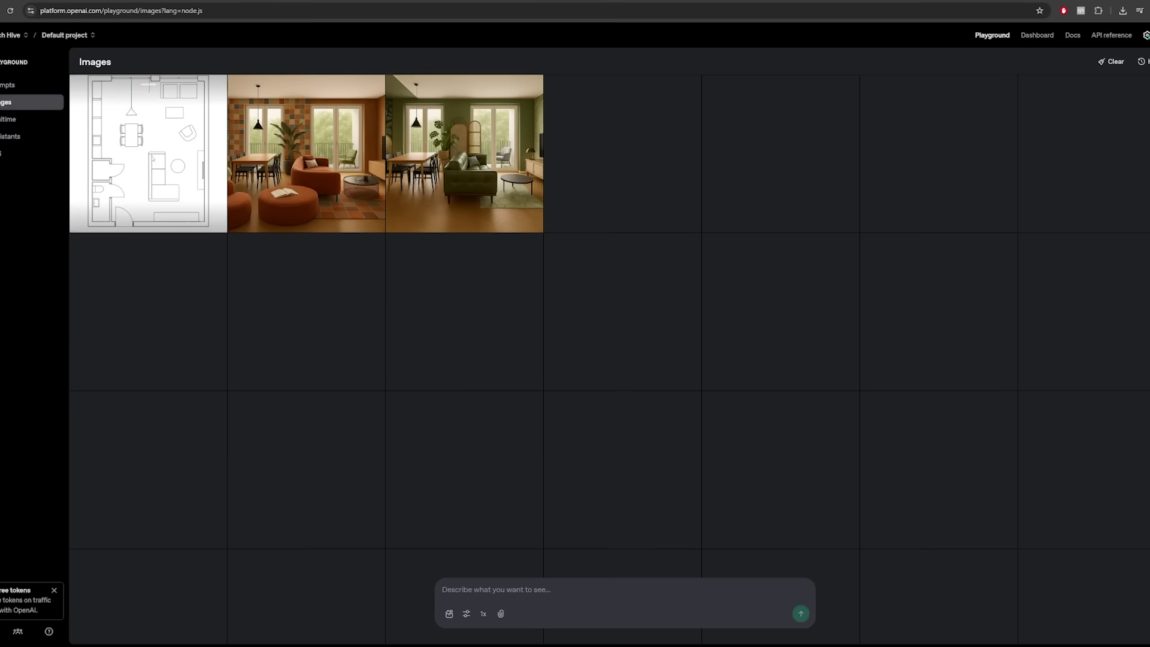
{"action": "left_click", "coordinate": [79, 223]}
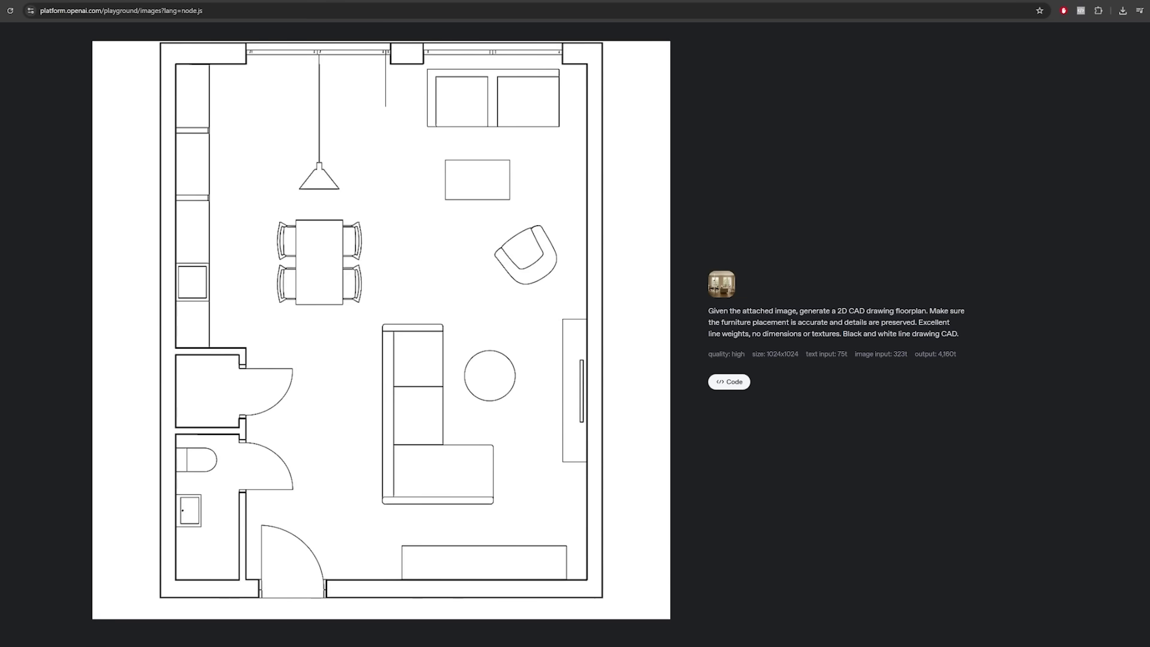
{"action": "left_click", "coordinate": [630, 218]}
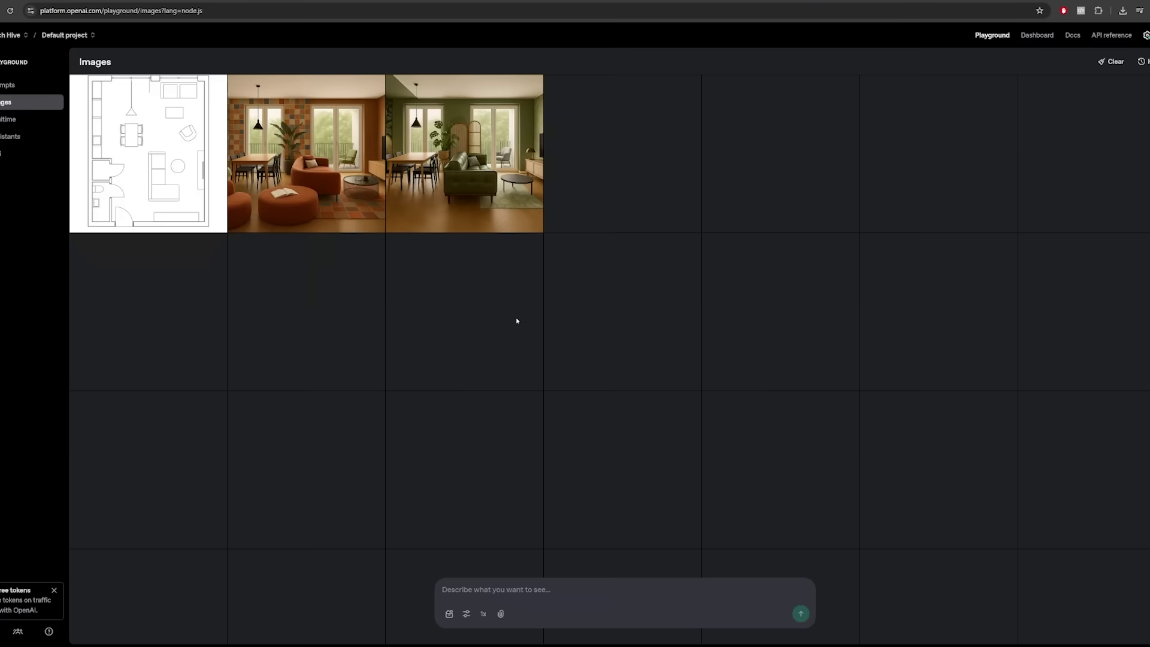